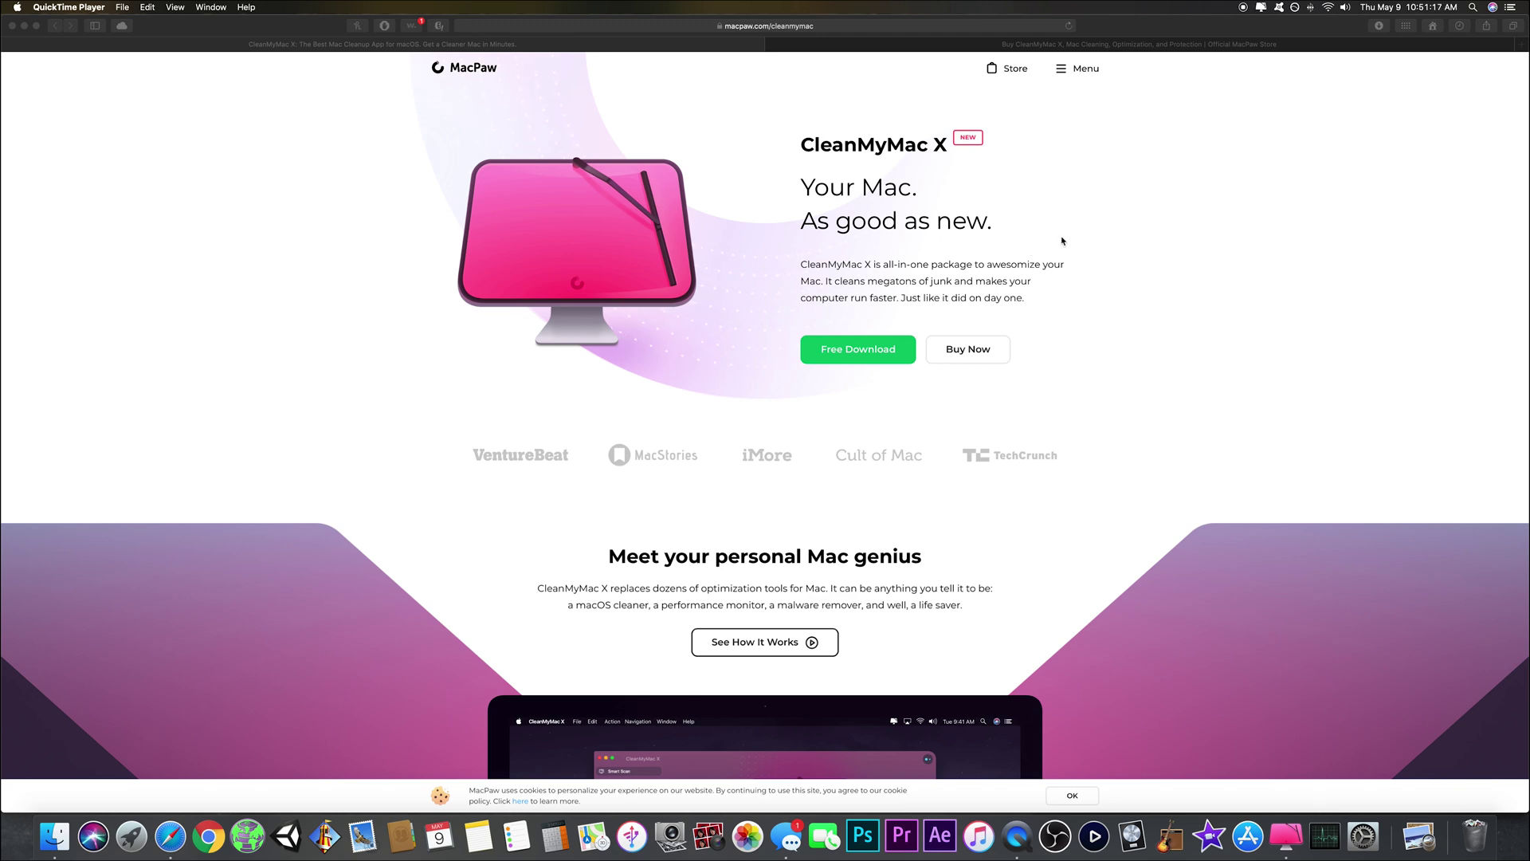
# Step: Scroll the CleanMyMac X product page's features down to the Speed section, then jump back to the top
pyautogui.scroll(-1, 1060, 239)
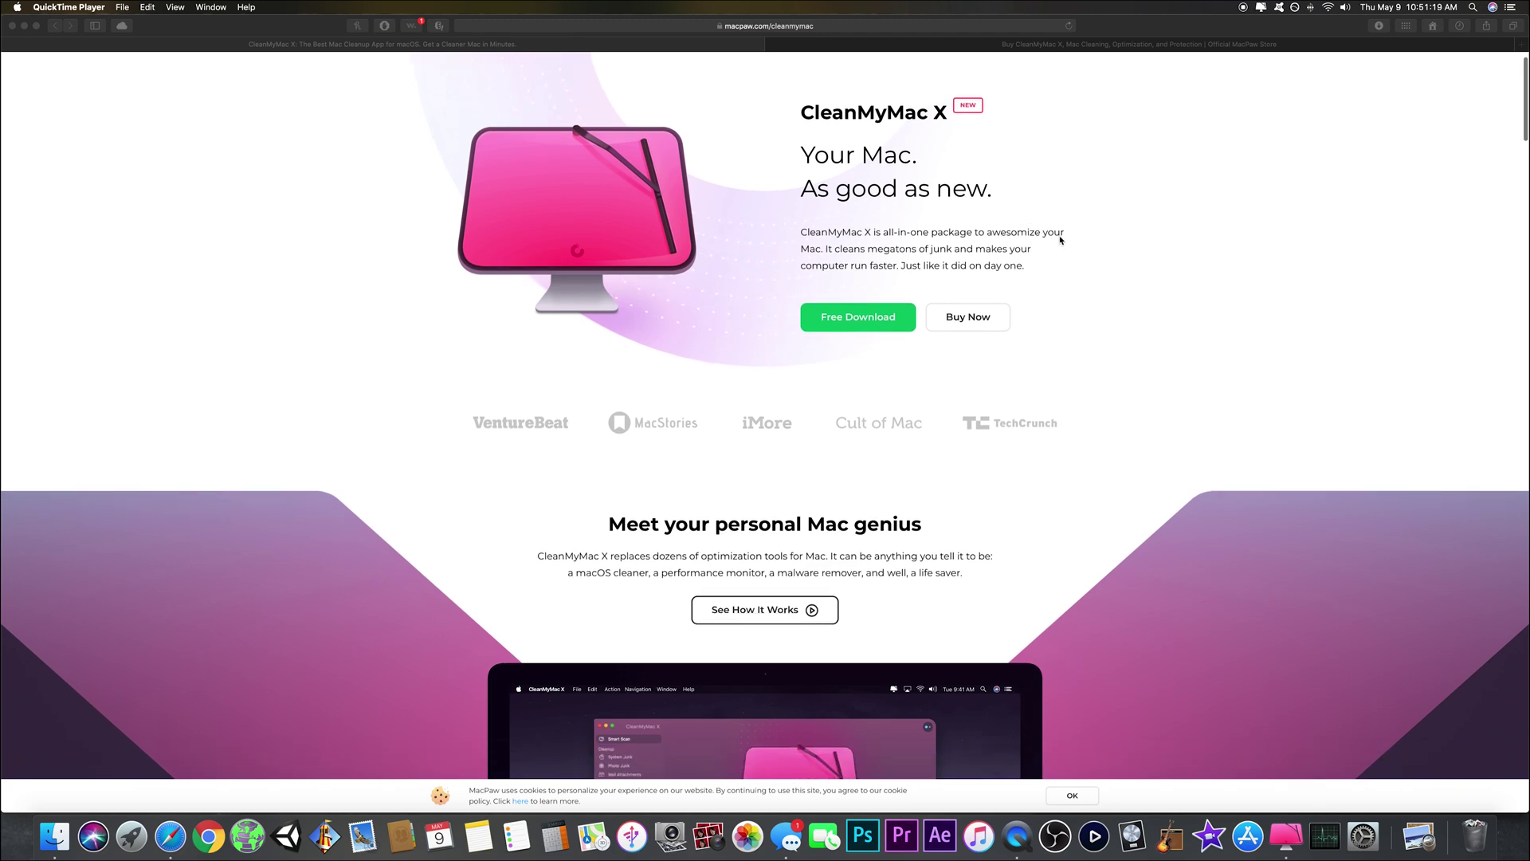
pyautogui.scroll(-5, 1060, 240)
pyautogui.scroll(-2, 1060, 240)
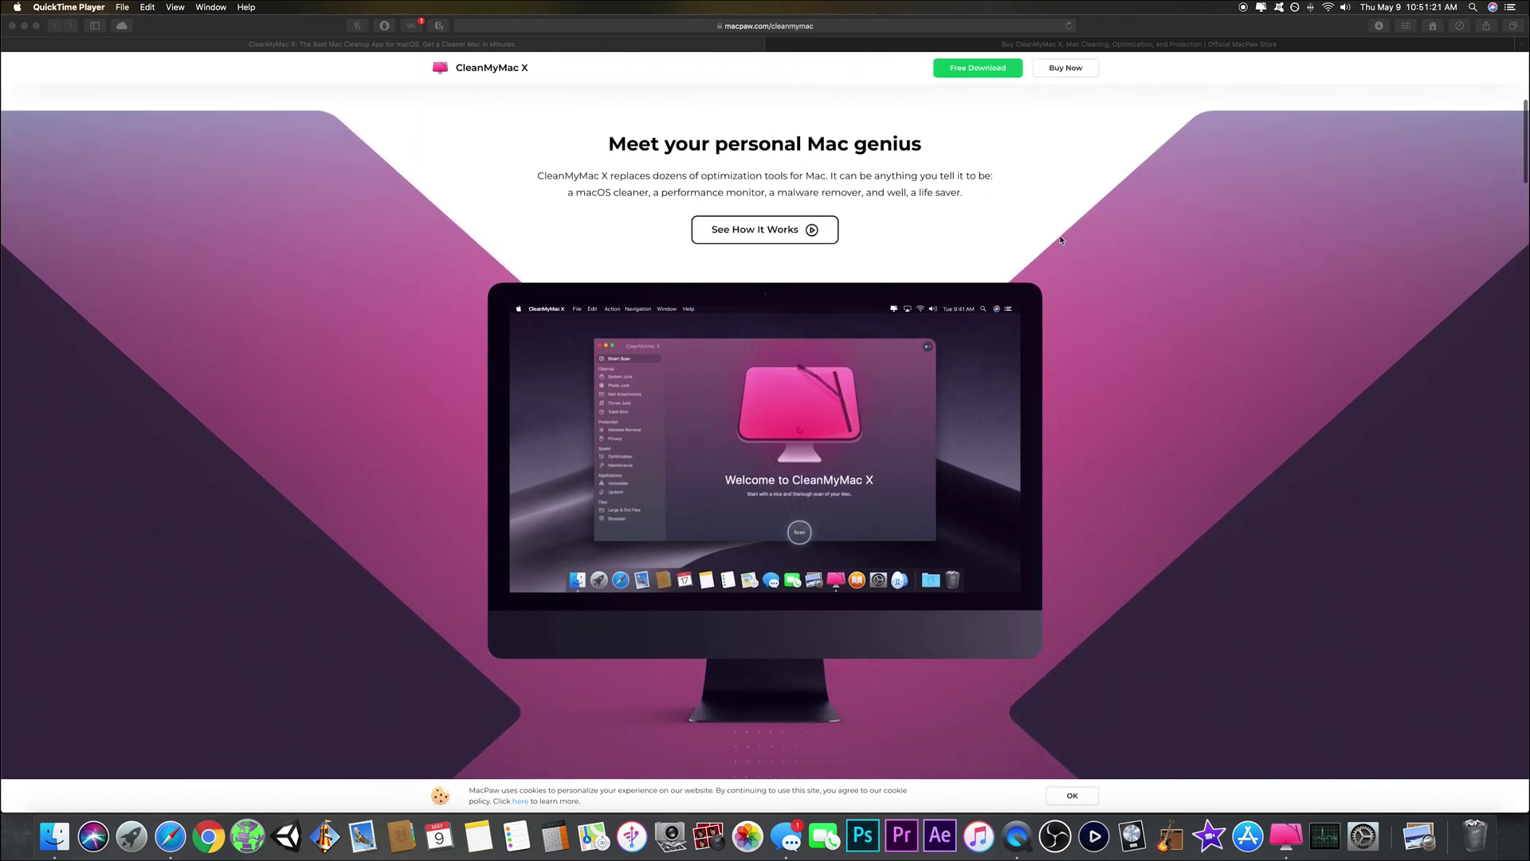
pyautogui.scroll(-3, 1060, 240)
pyautogui.scroll(-7, 1060, 240)
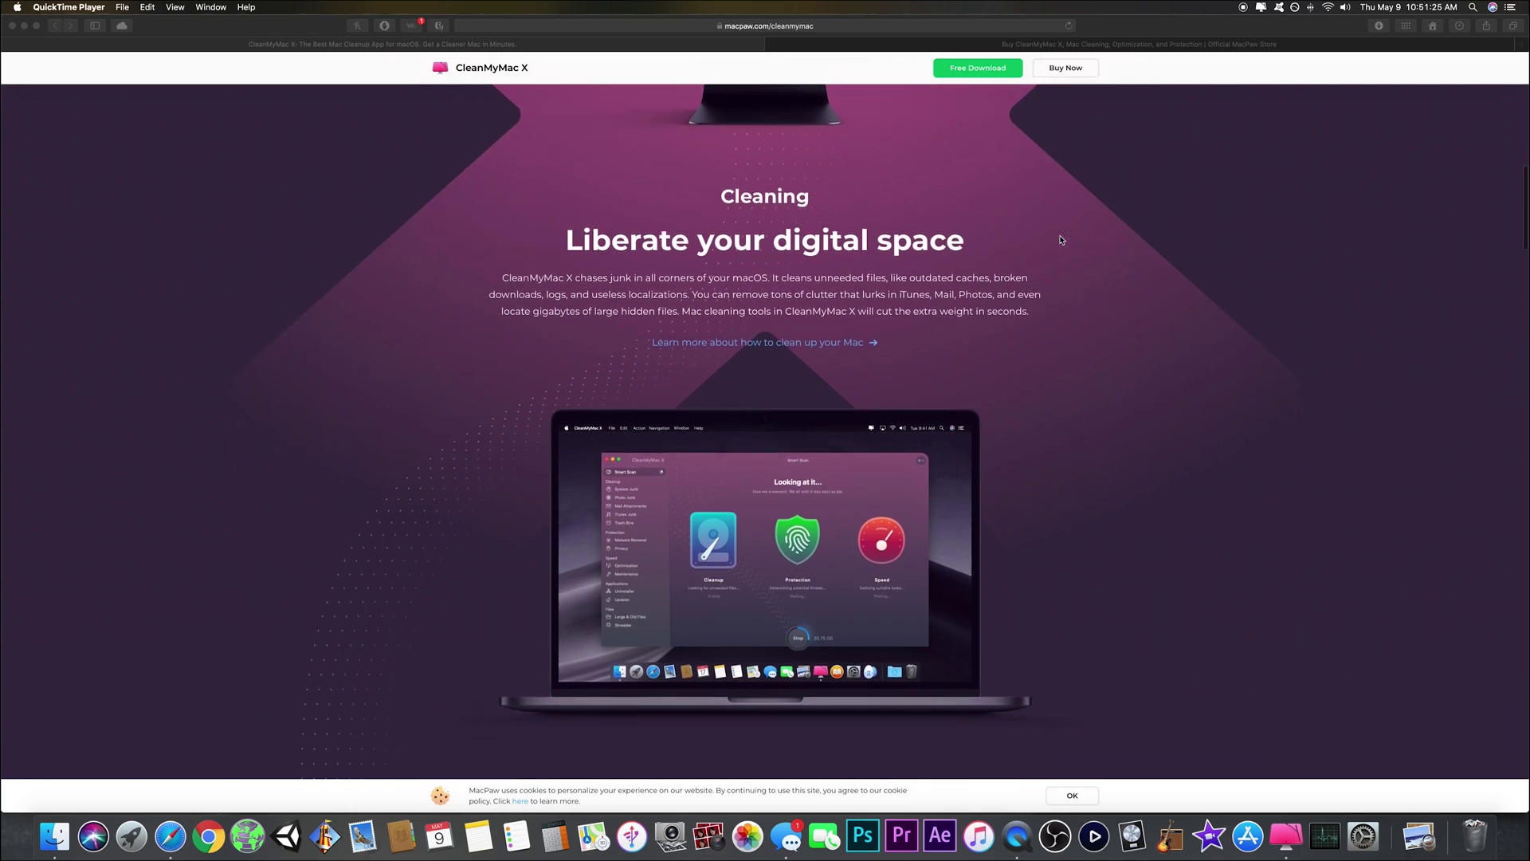
pyautogui.scroll(-7, 1050, 239)
pyautogui.scroll(-17, 1050, 239)
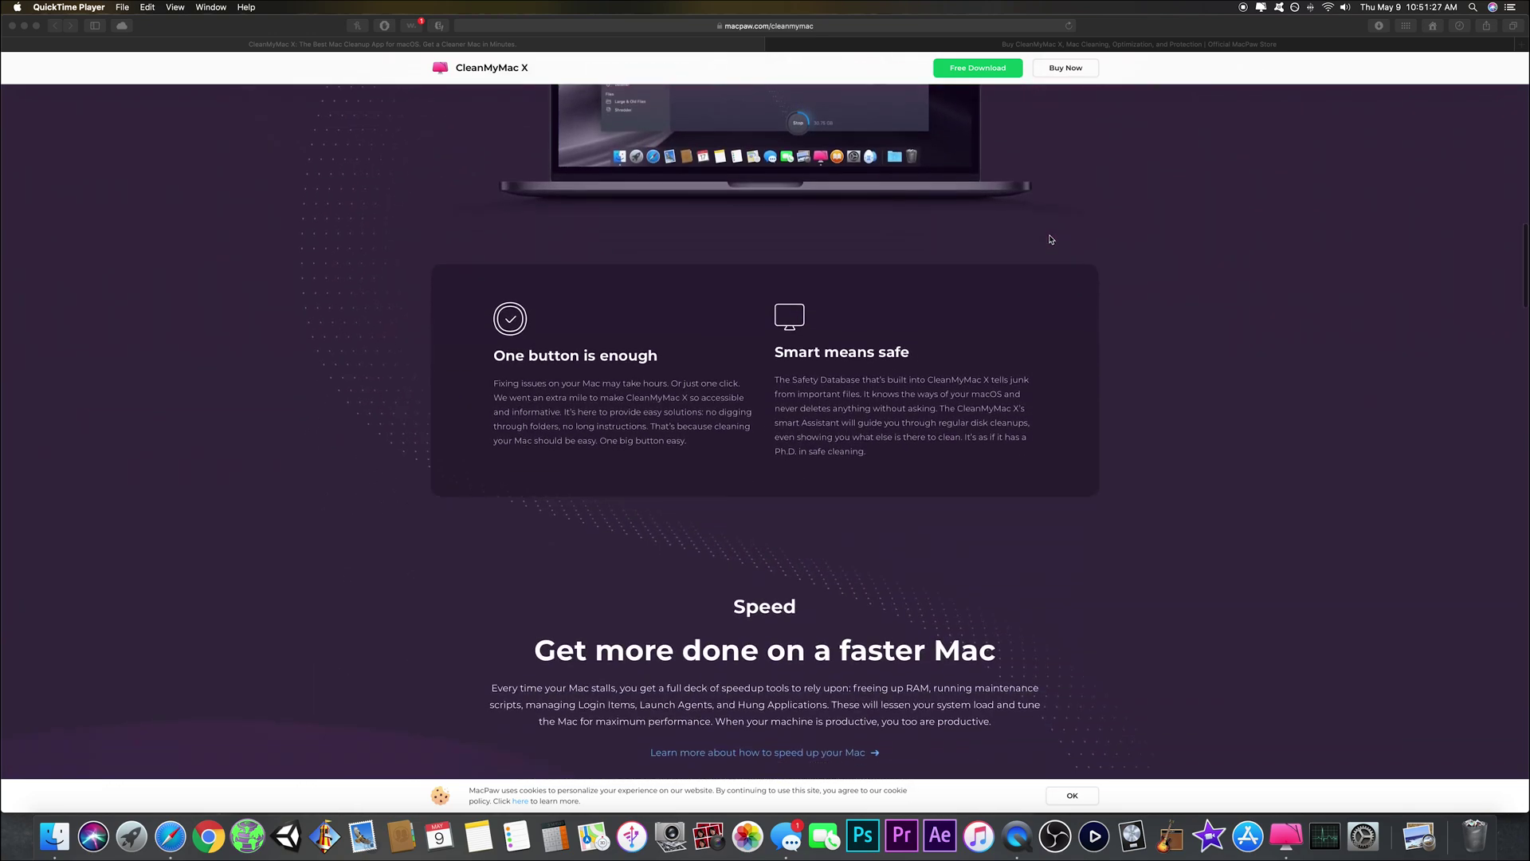
pyautogui.press('Home')
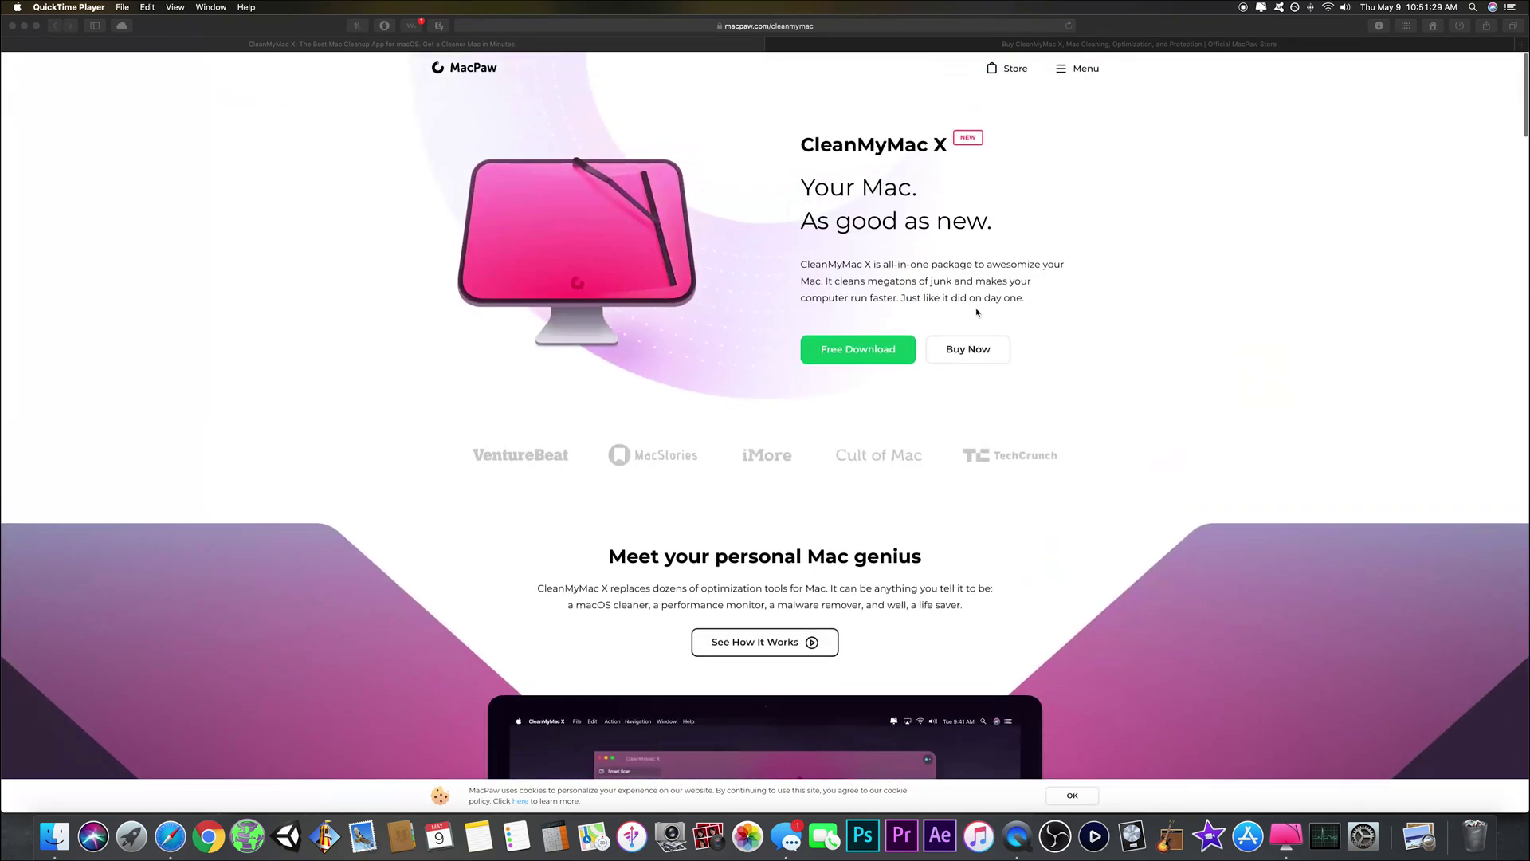
# Step: Open the CleanMyMac X license store from the product page and close the extra license page
pyautogui.click(930, 44)
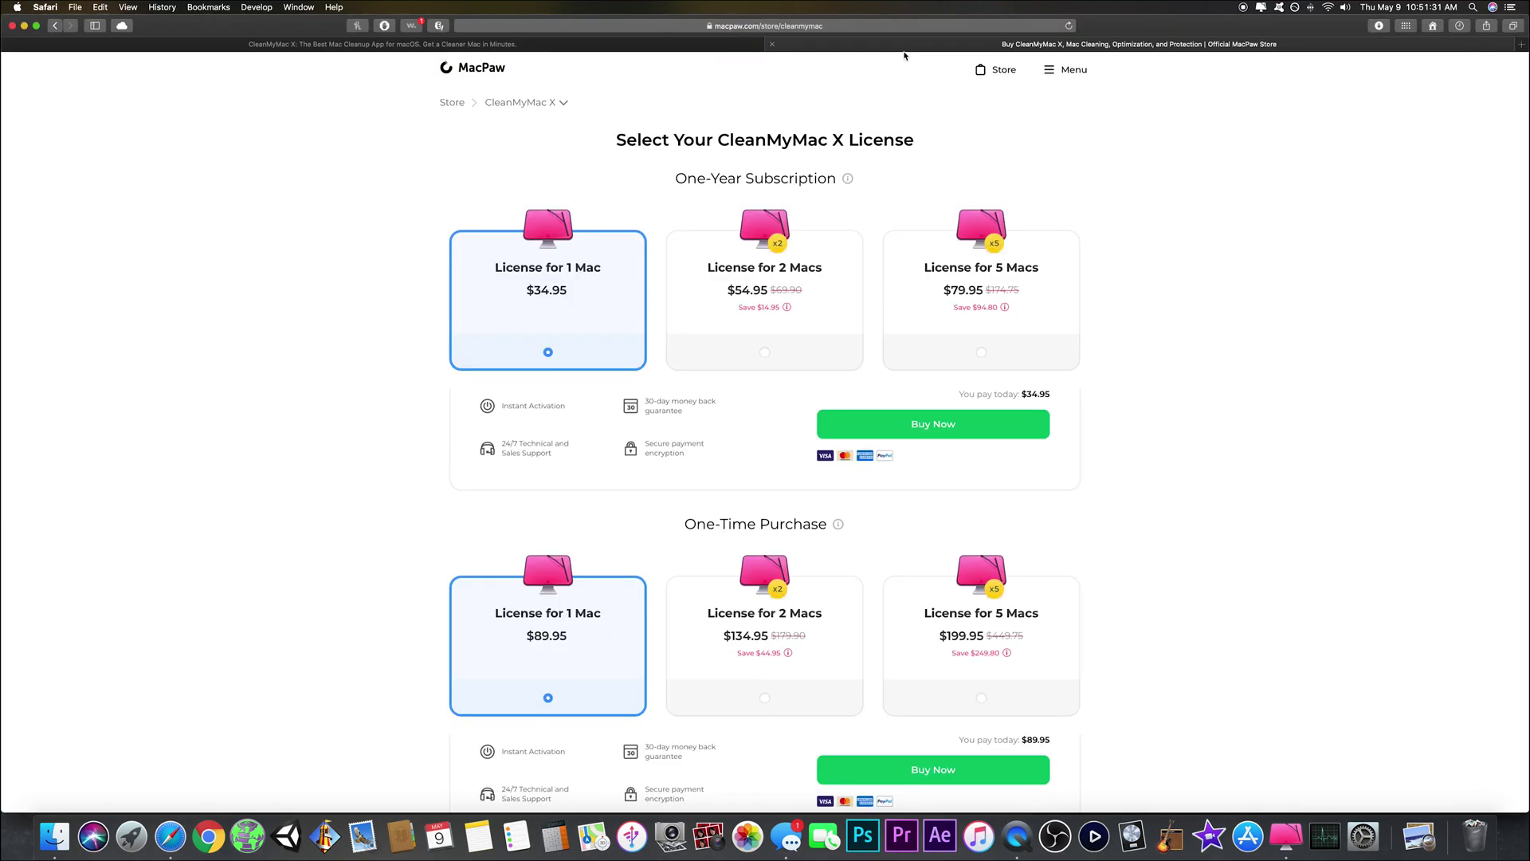
pyautogui.click(578, 44)
pyautogui.click(988, 349)
pyautogui.click(771, 44)
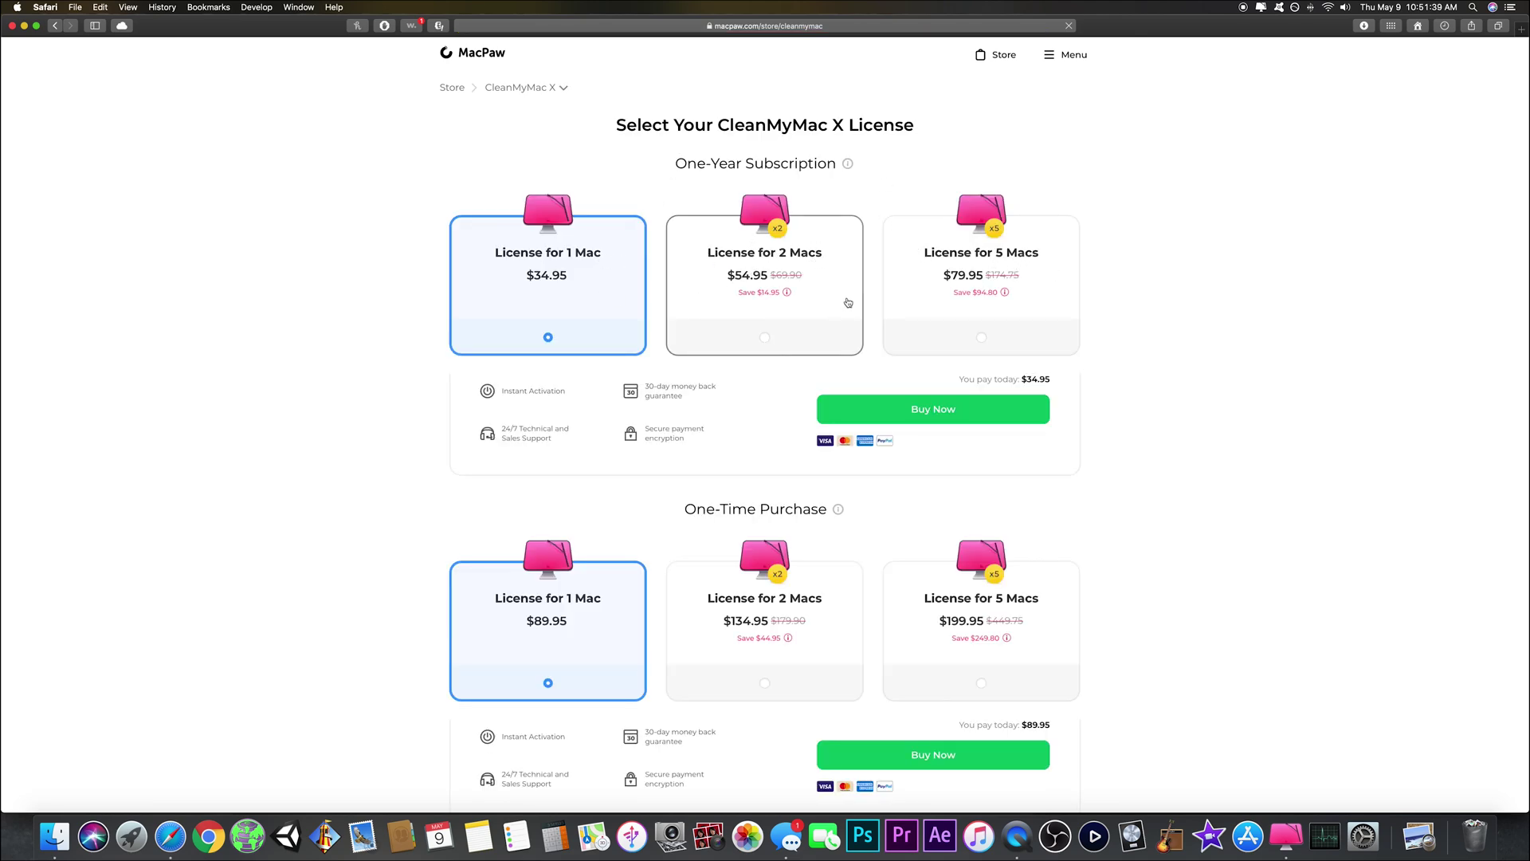
# Step: Choose the one-year subscription License for 2 Macs at $54.95 and browse the plan options
pyautogui.click(832, 274)
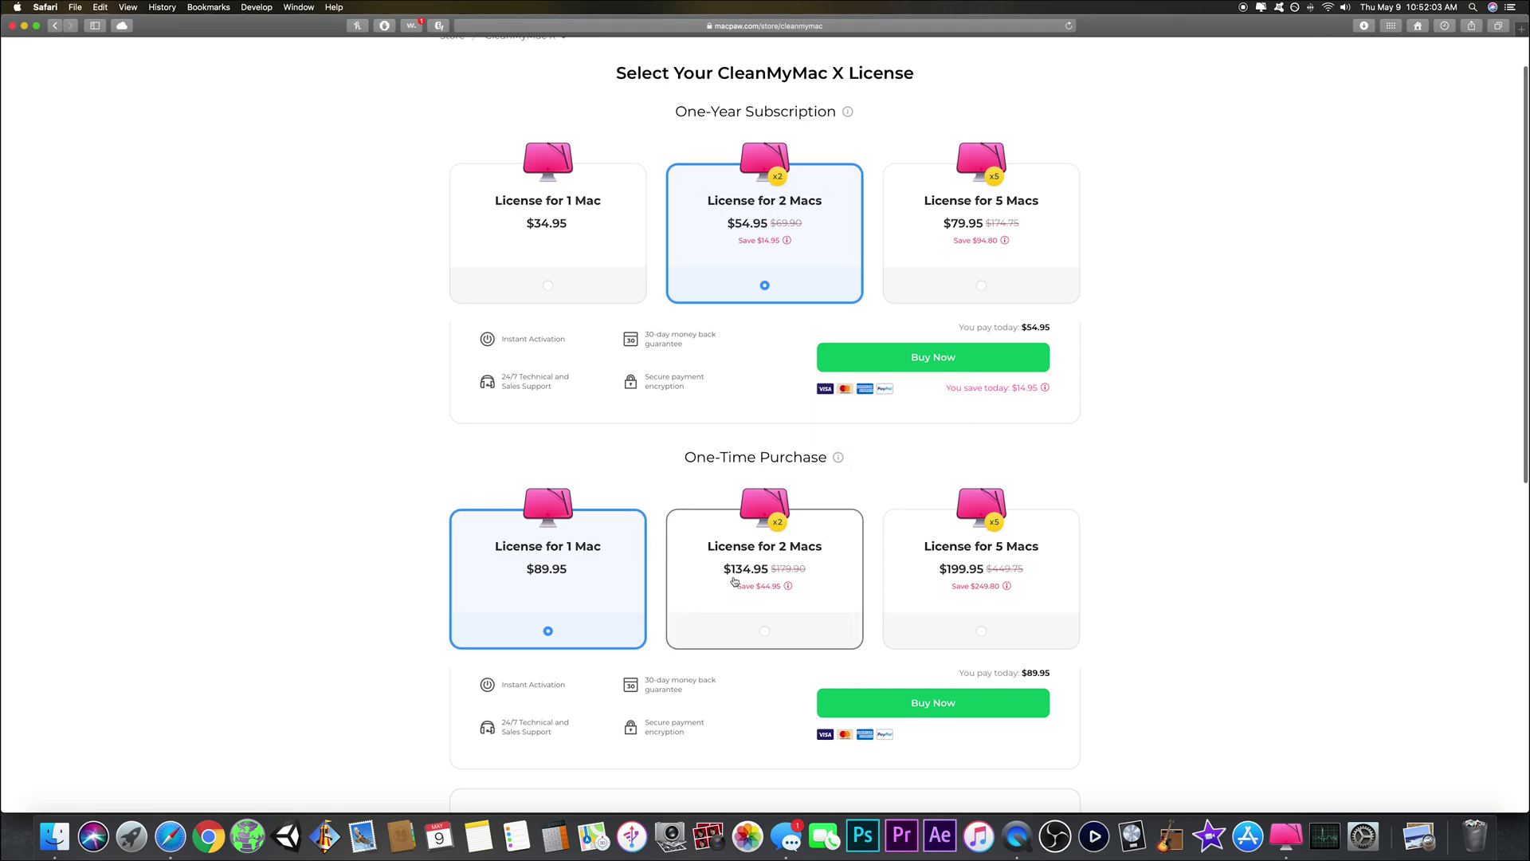
pyautogui.scroll(-10, 734, 581)
pyautogui.scroll(4, 734, 581)
pyautogui.scroll(5, 734, 581)
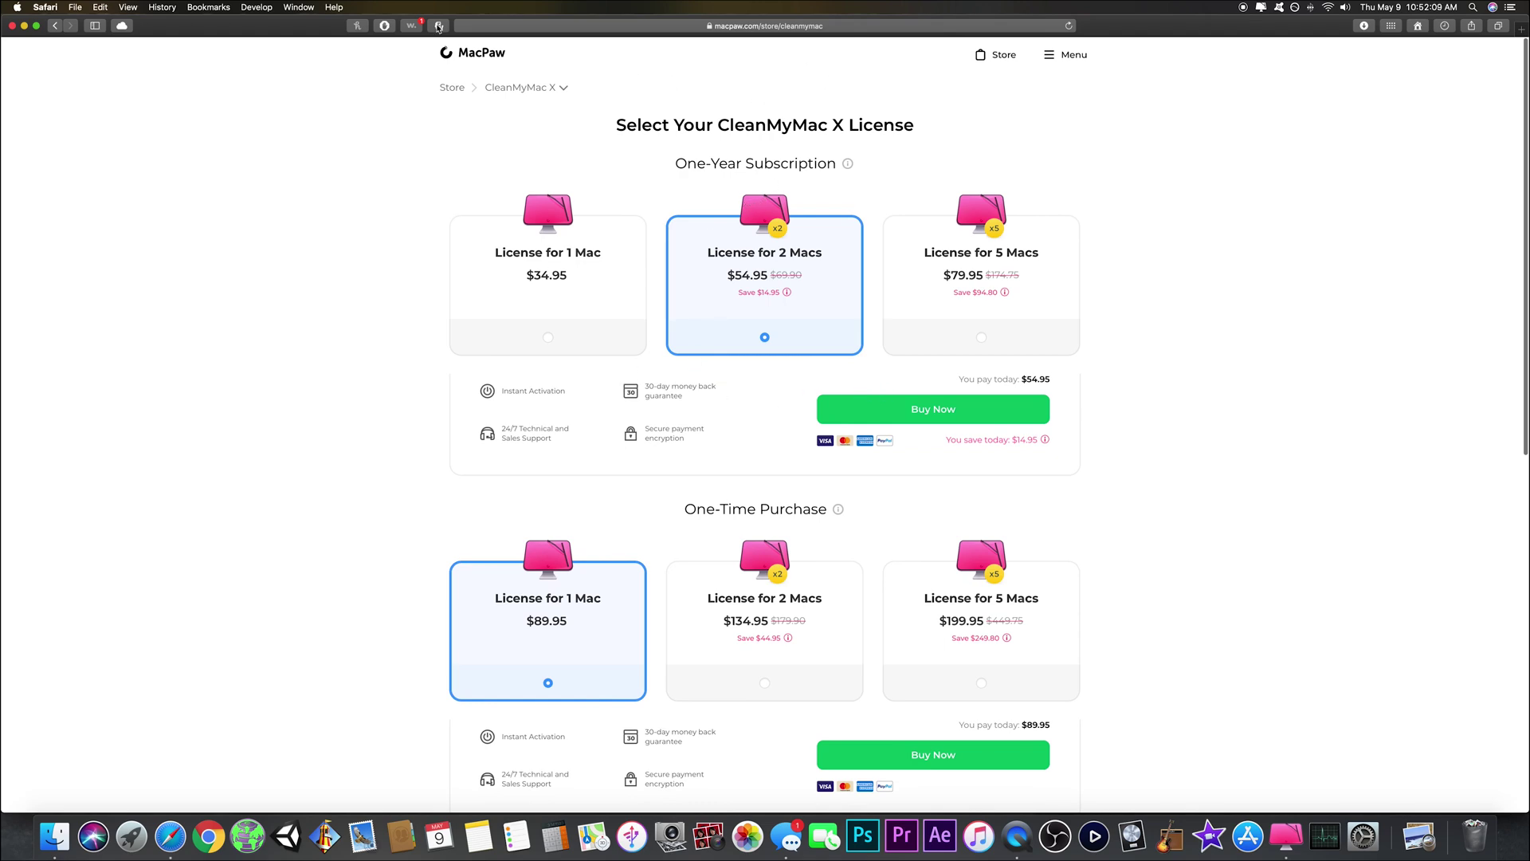
# Step: Close Safari and Messages, minimise CleanMyMac X, and free up memory from the menu-bar monitor to 23.32 GB
pyautogui.click(13, 26)
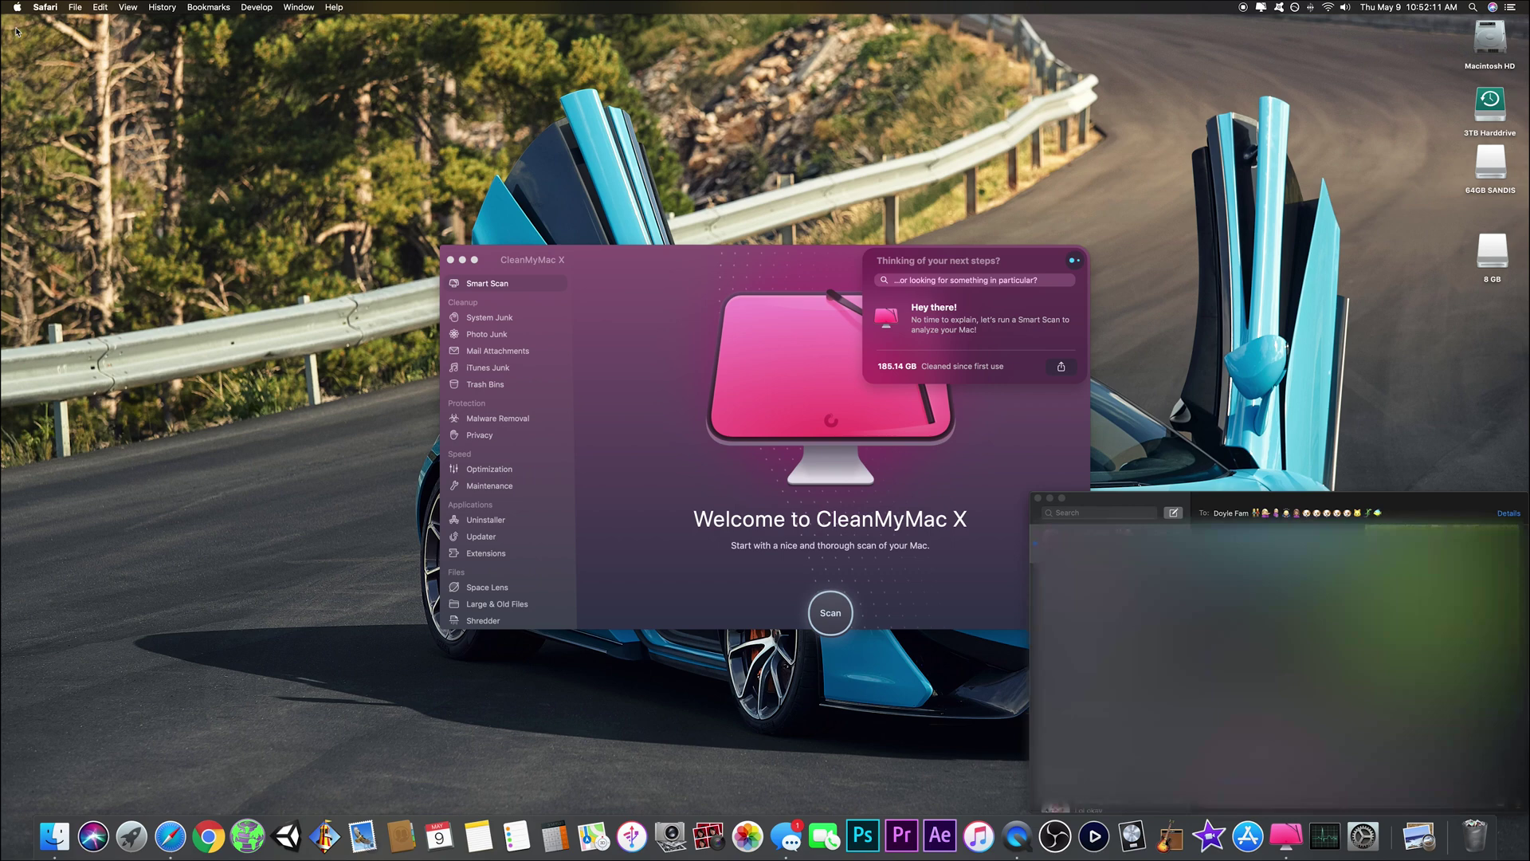
pyautogui.click(1037, 498)
pyautogui.click(730, 360)
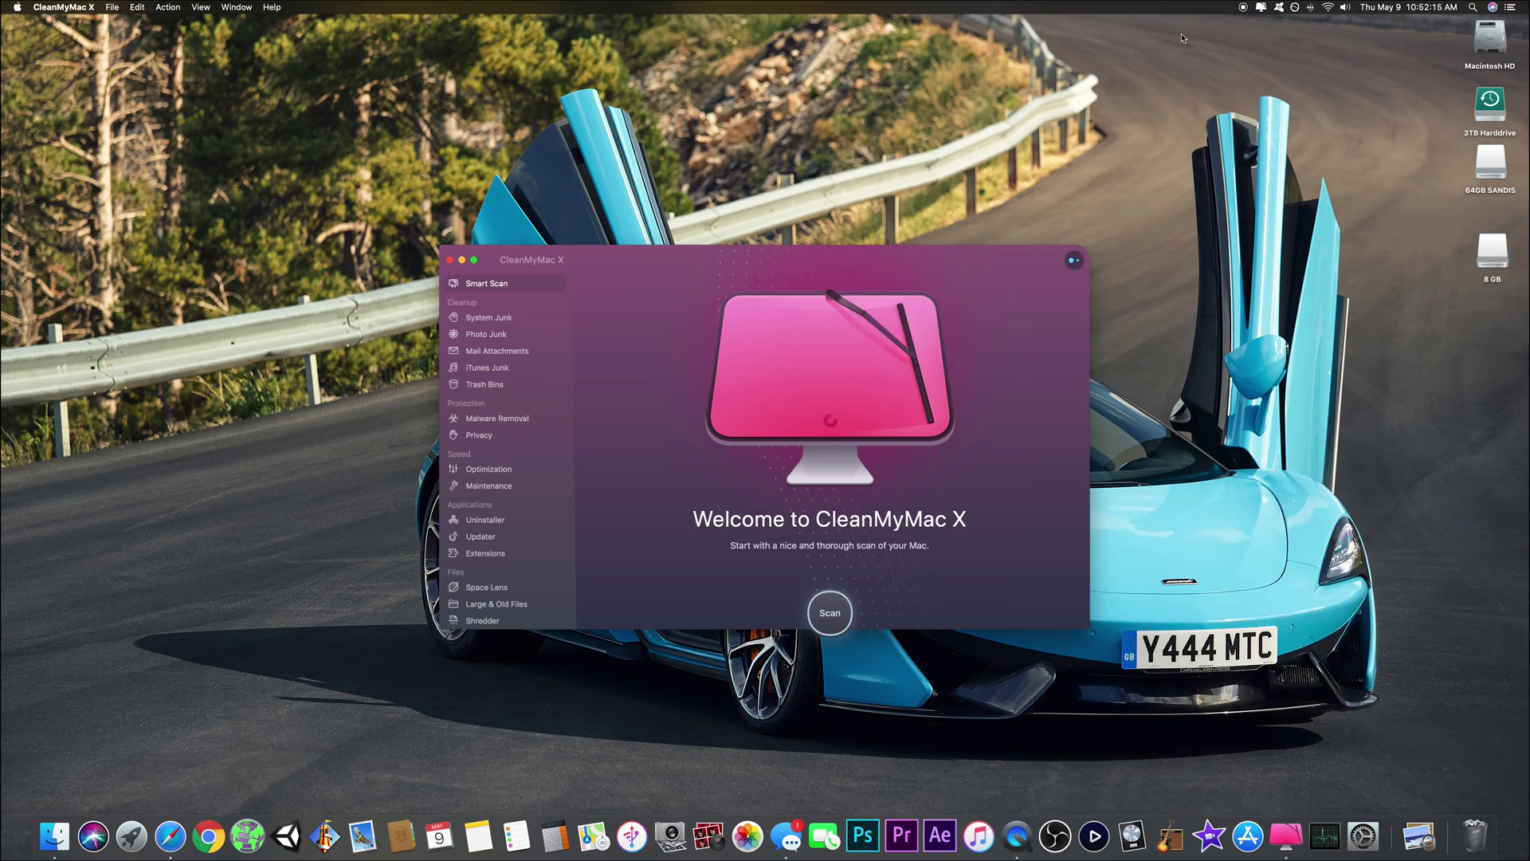
pyautogui.click(462, 261)
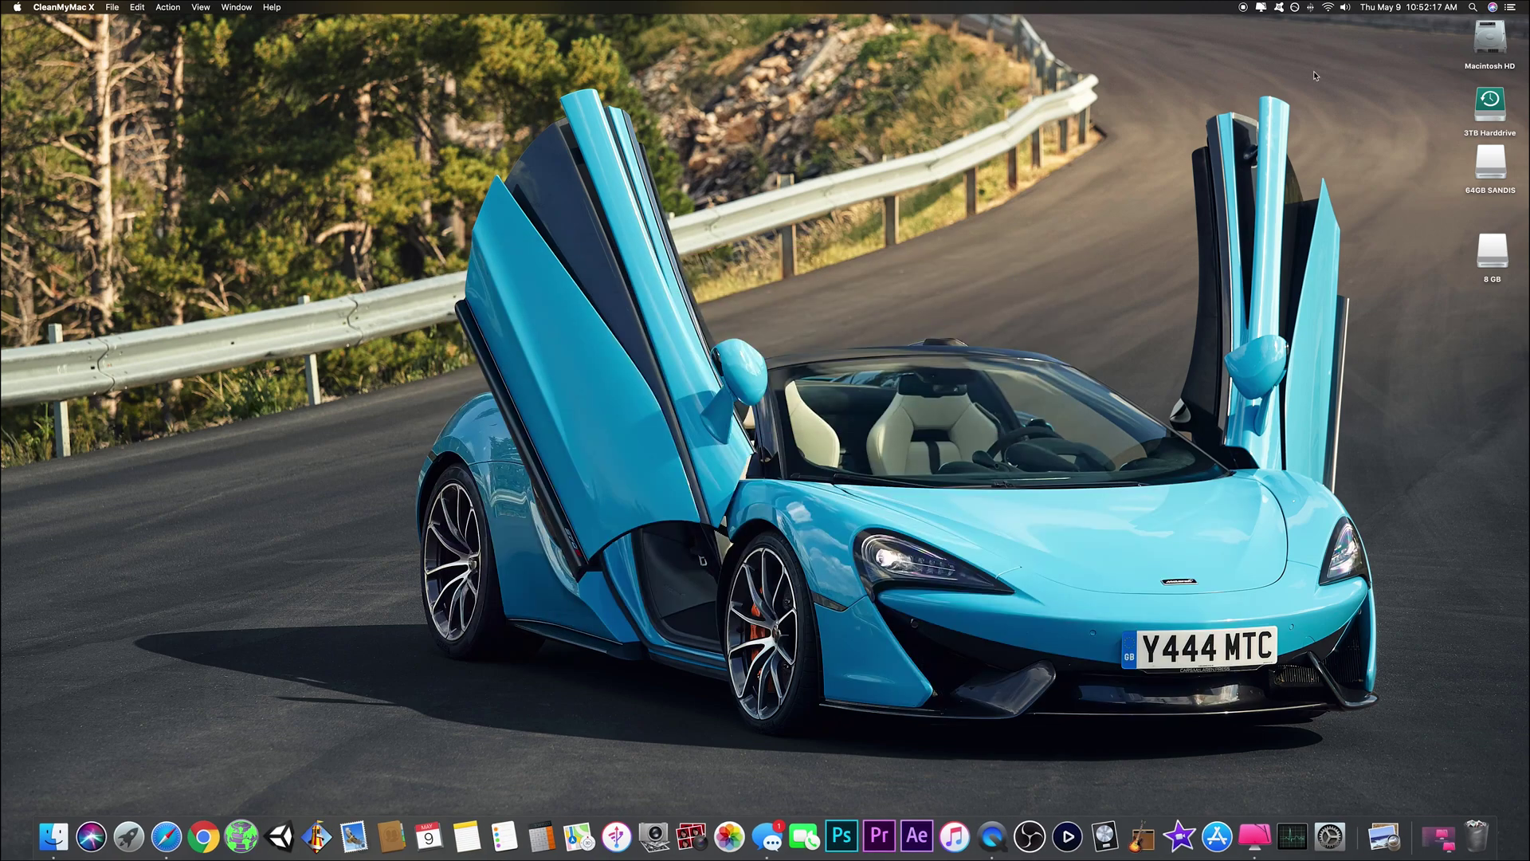
pyautogui.click(1261, 8)
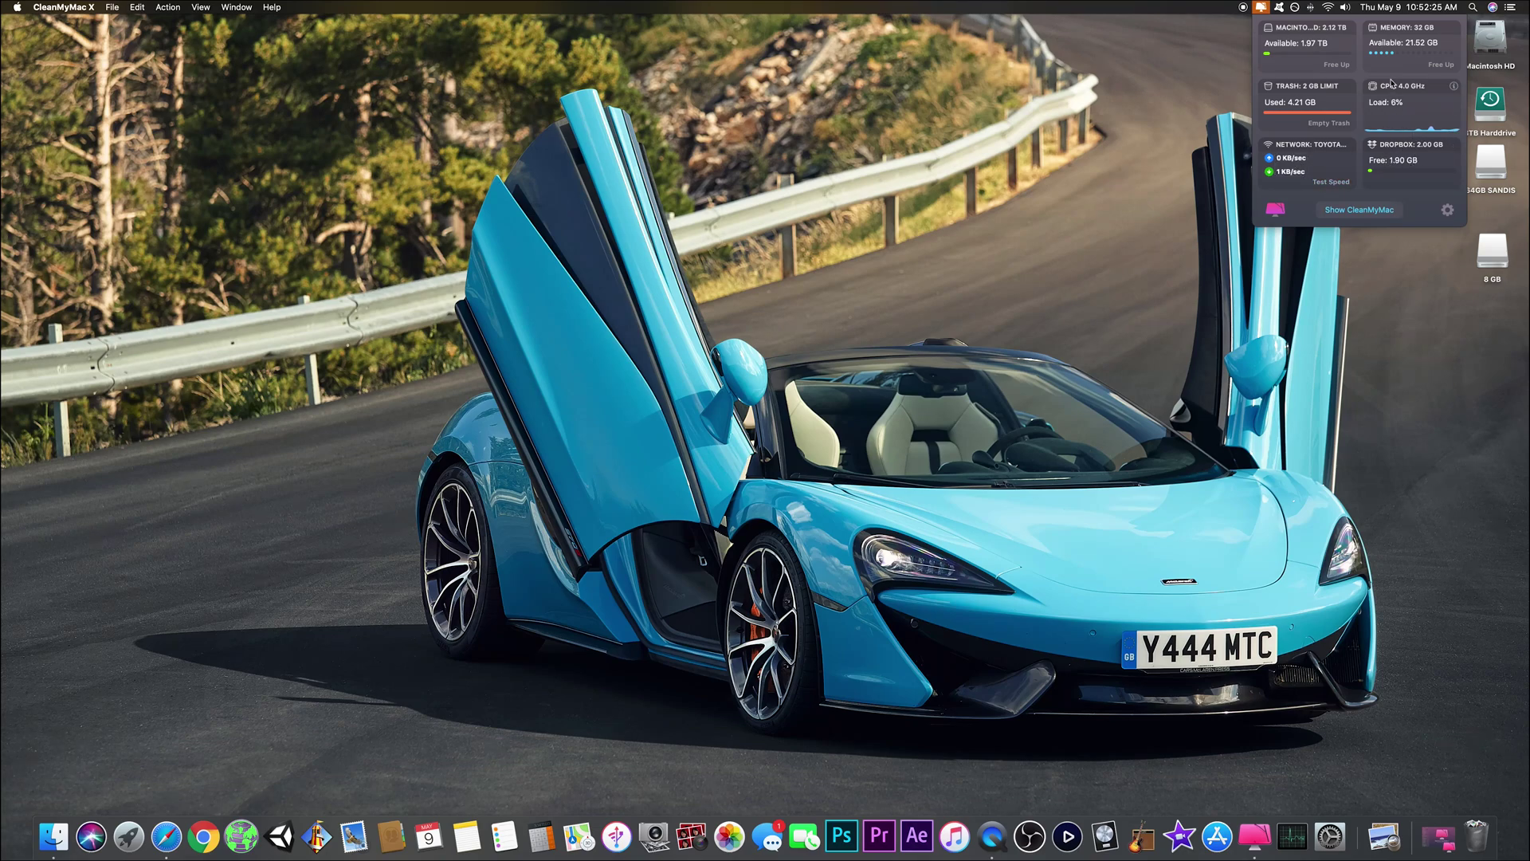
pyautogui.click(1441, 64)
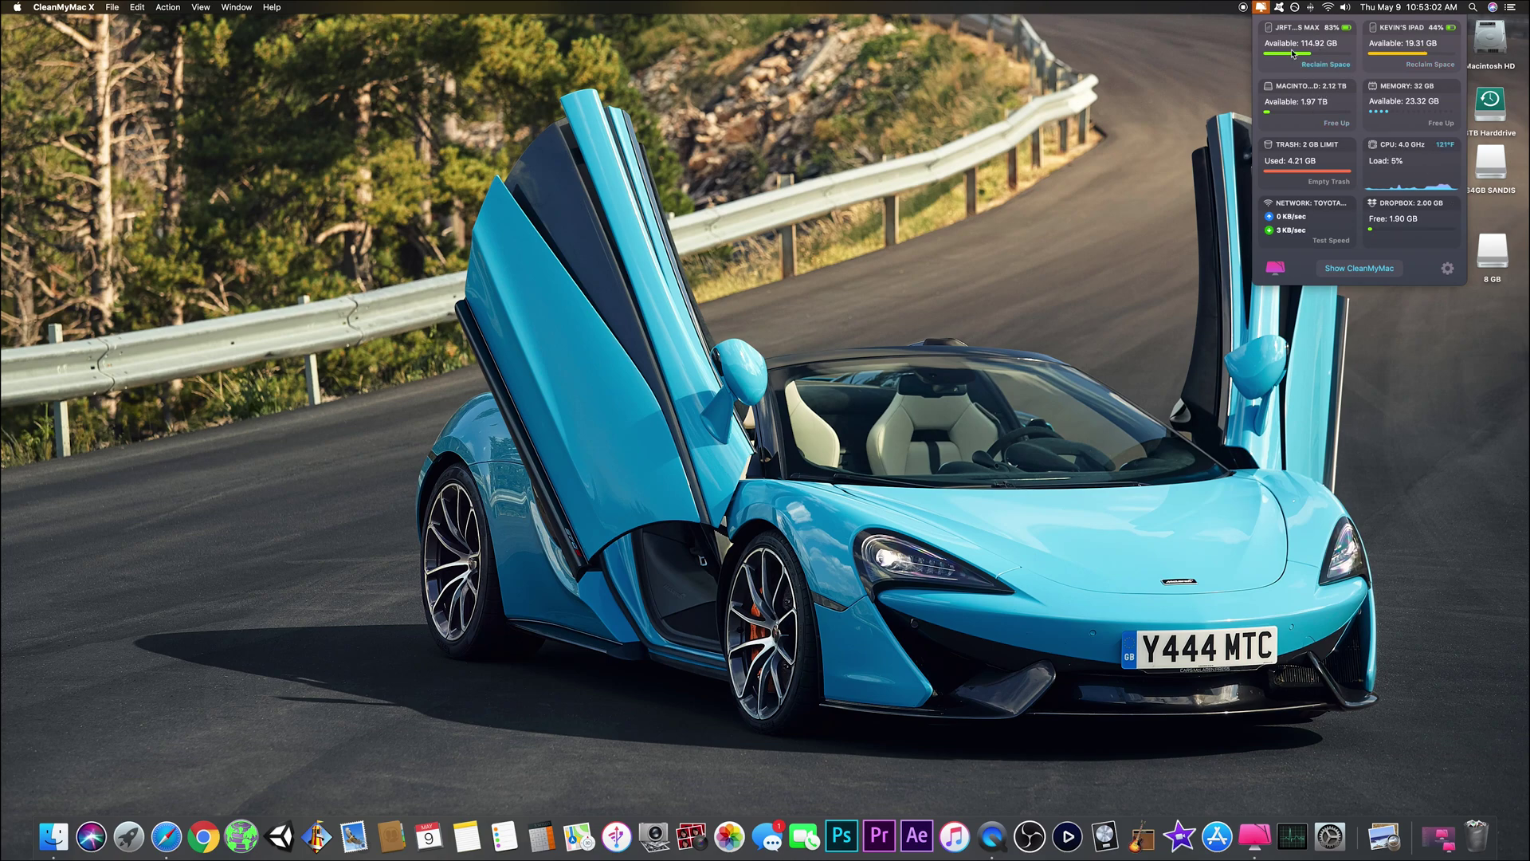
# Step: Restore CleanMyMac X from the Dock and run a Smart Scan finding 9.65 GB junk and 3 speed tasks
pyautogui.click(1249, 844)
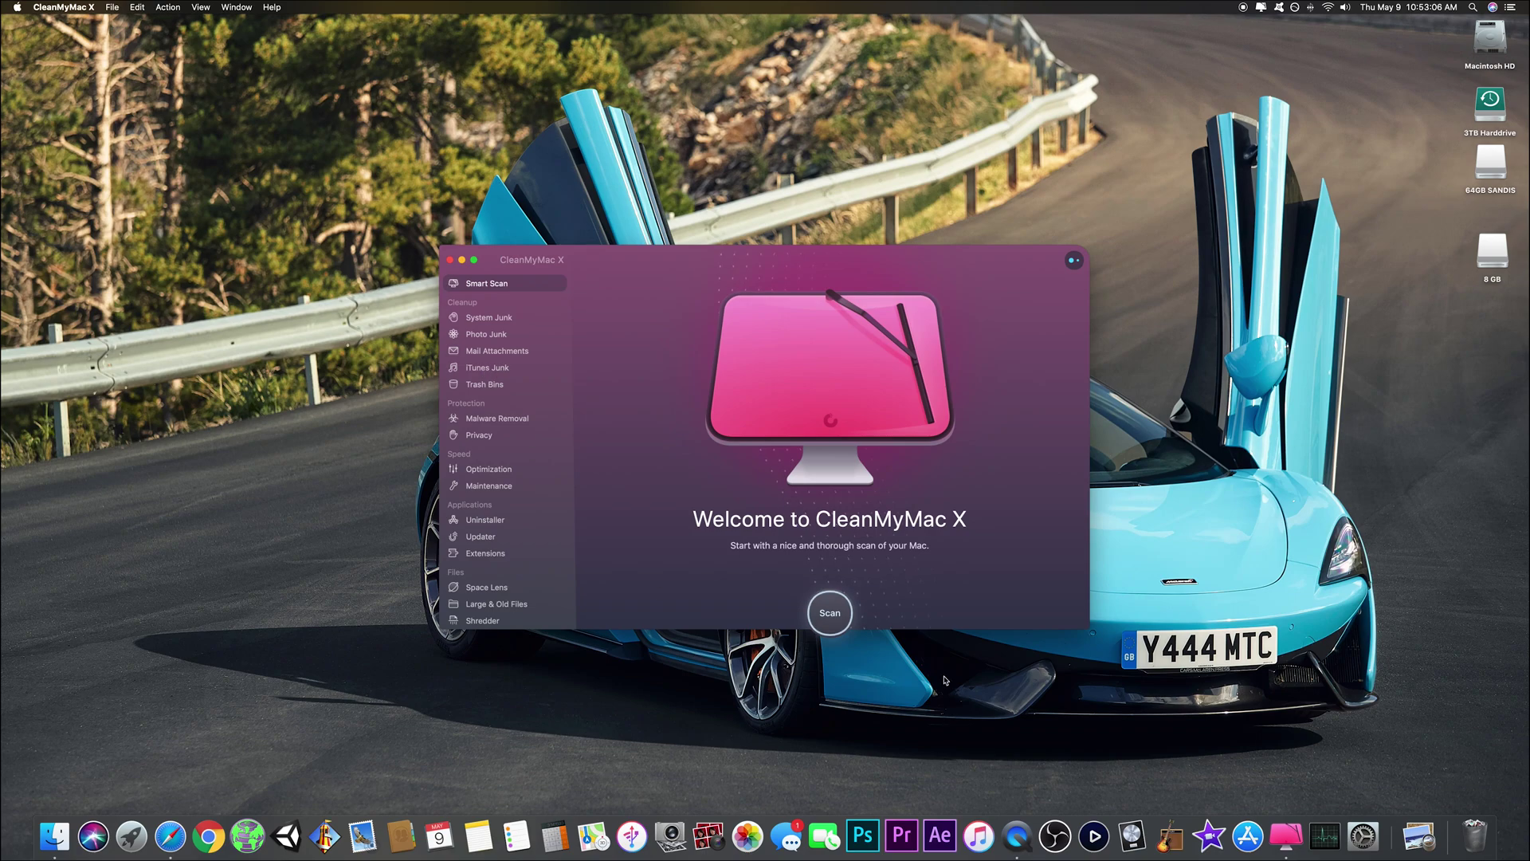
pyautogui.click(833, 612)
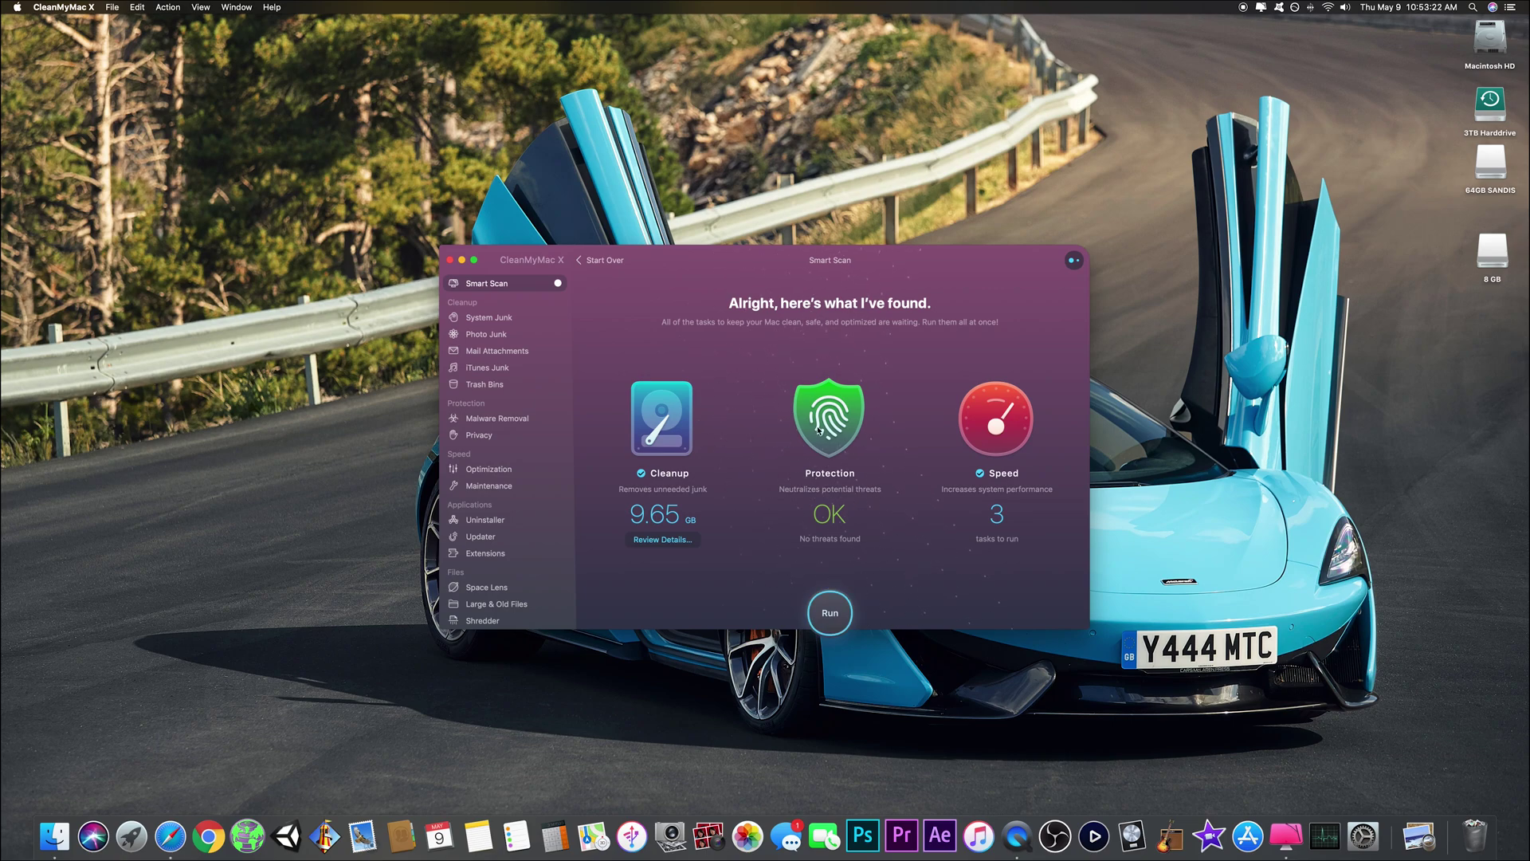
# Step: Run the Smart Scan tasks and ignore the Safari quit prompt, removing 8.61 GB of junk
pyautogui.click(832, 610)
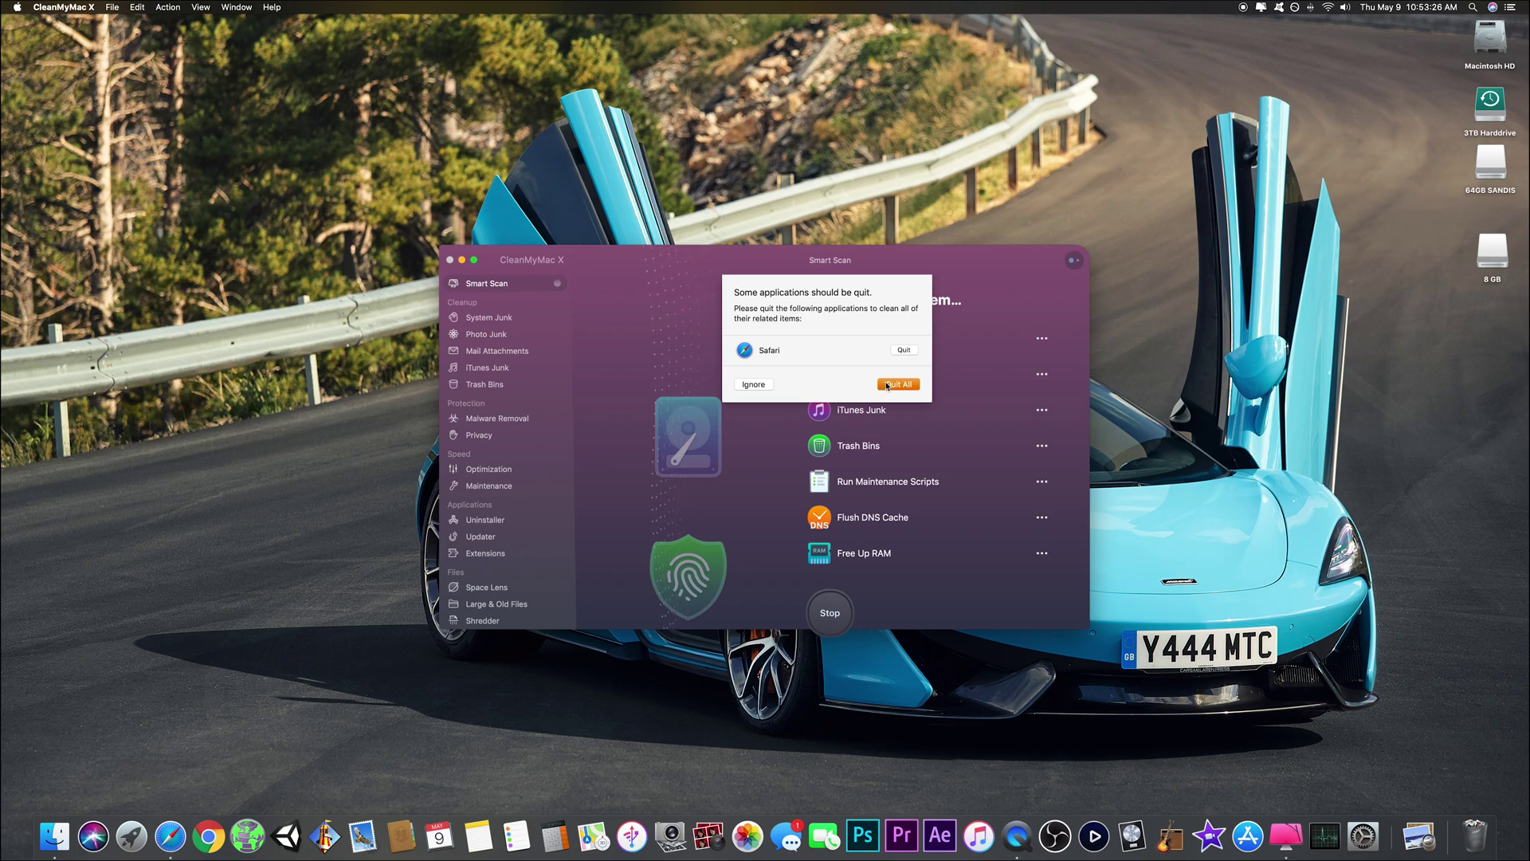
pyautogui.click(753, 385)
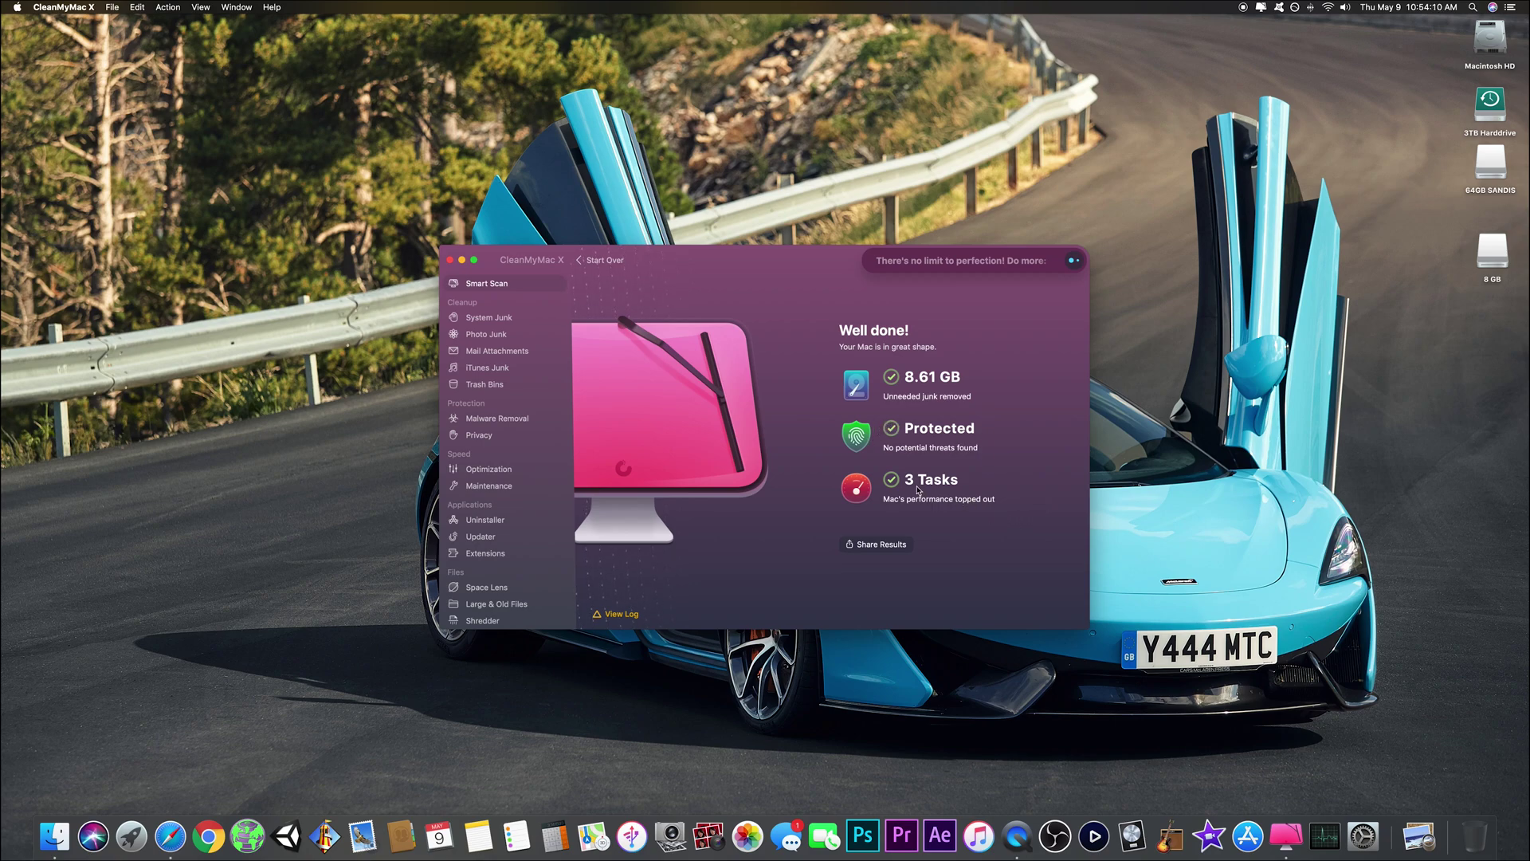
# Step: Scan for System Junk and review the junk that was found
pyautogui.click(489, 317)
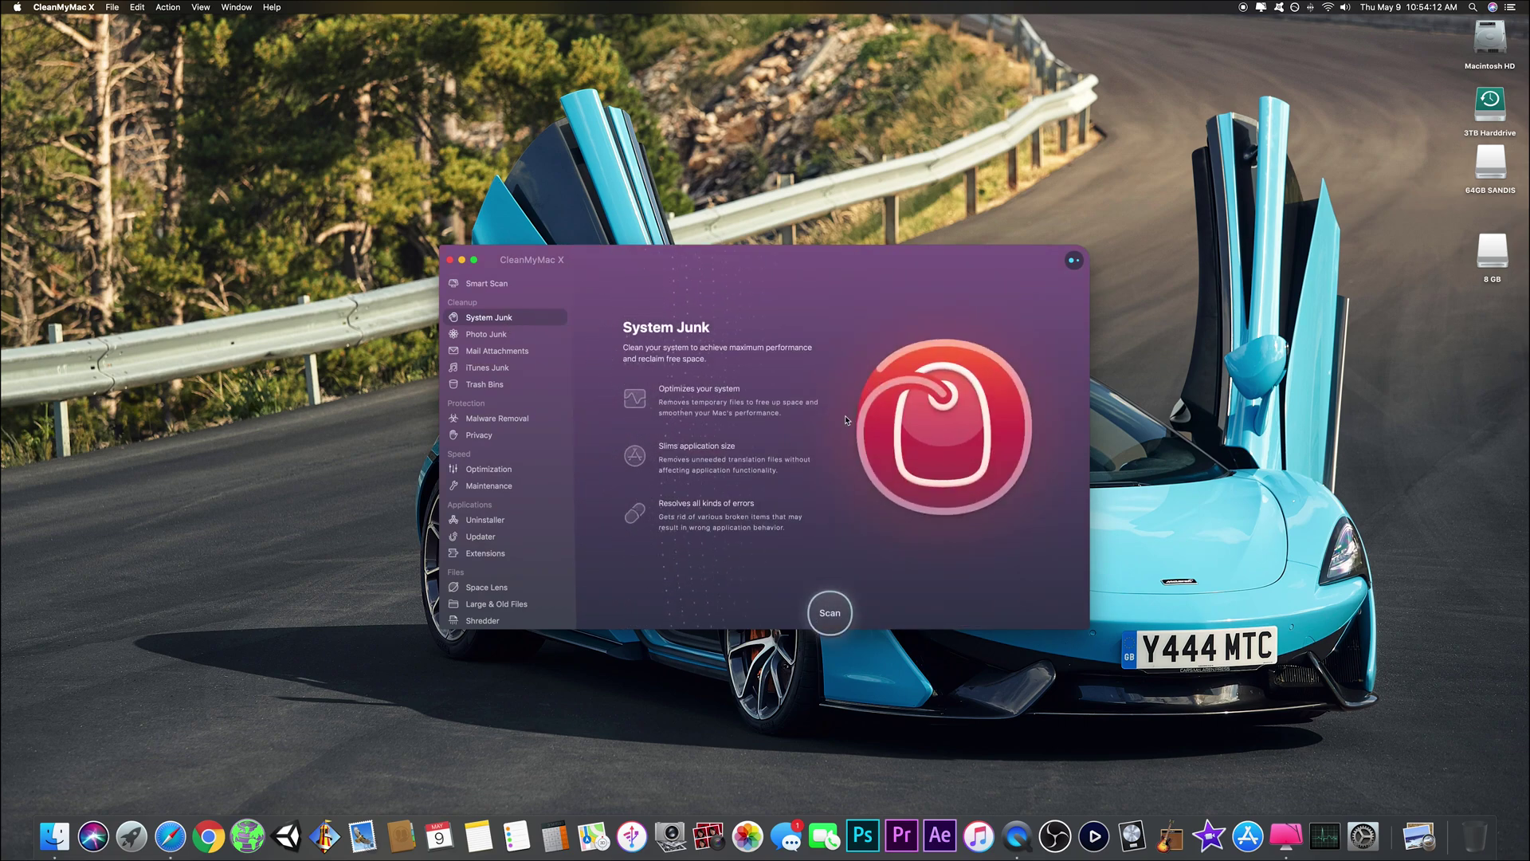
pyautogui.click(829, 612)
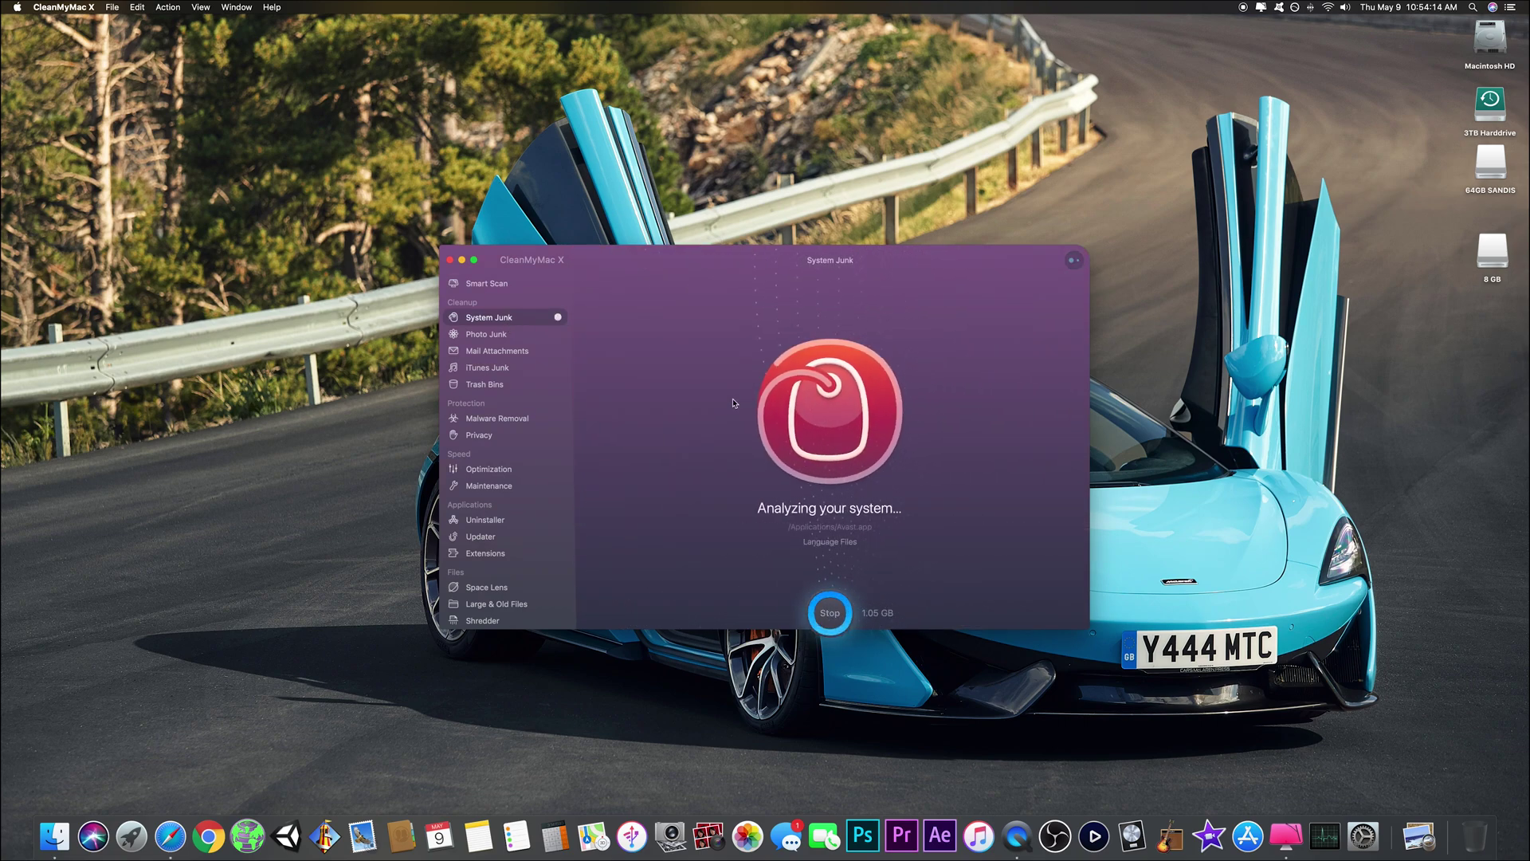
pyautogui.click(893, 534)
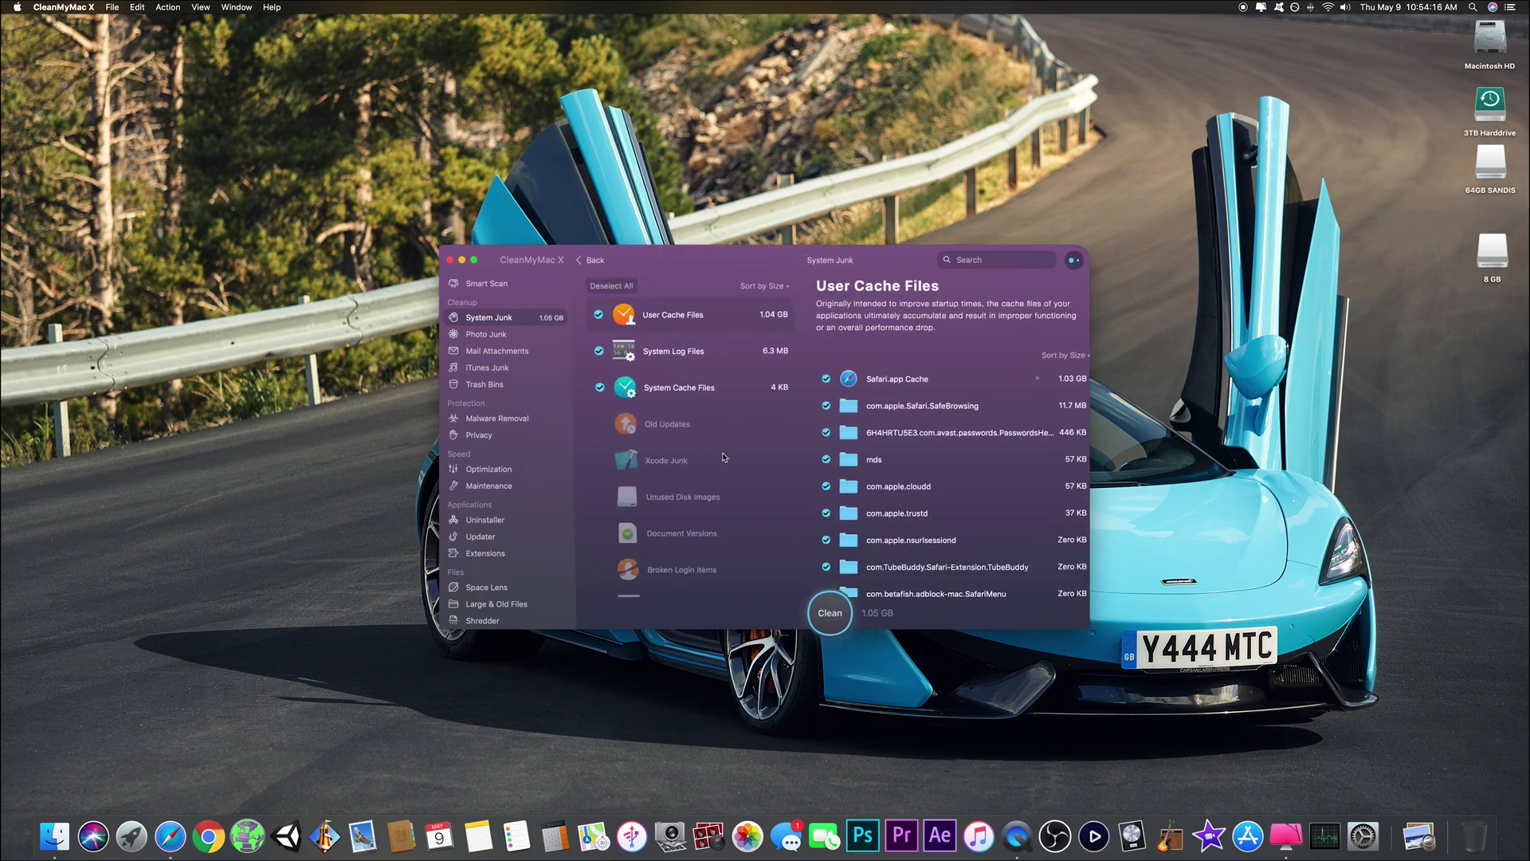
pyautogui.scroll(-3, 724, 457)
pyautogui.scroll(-1, 875, 447)
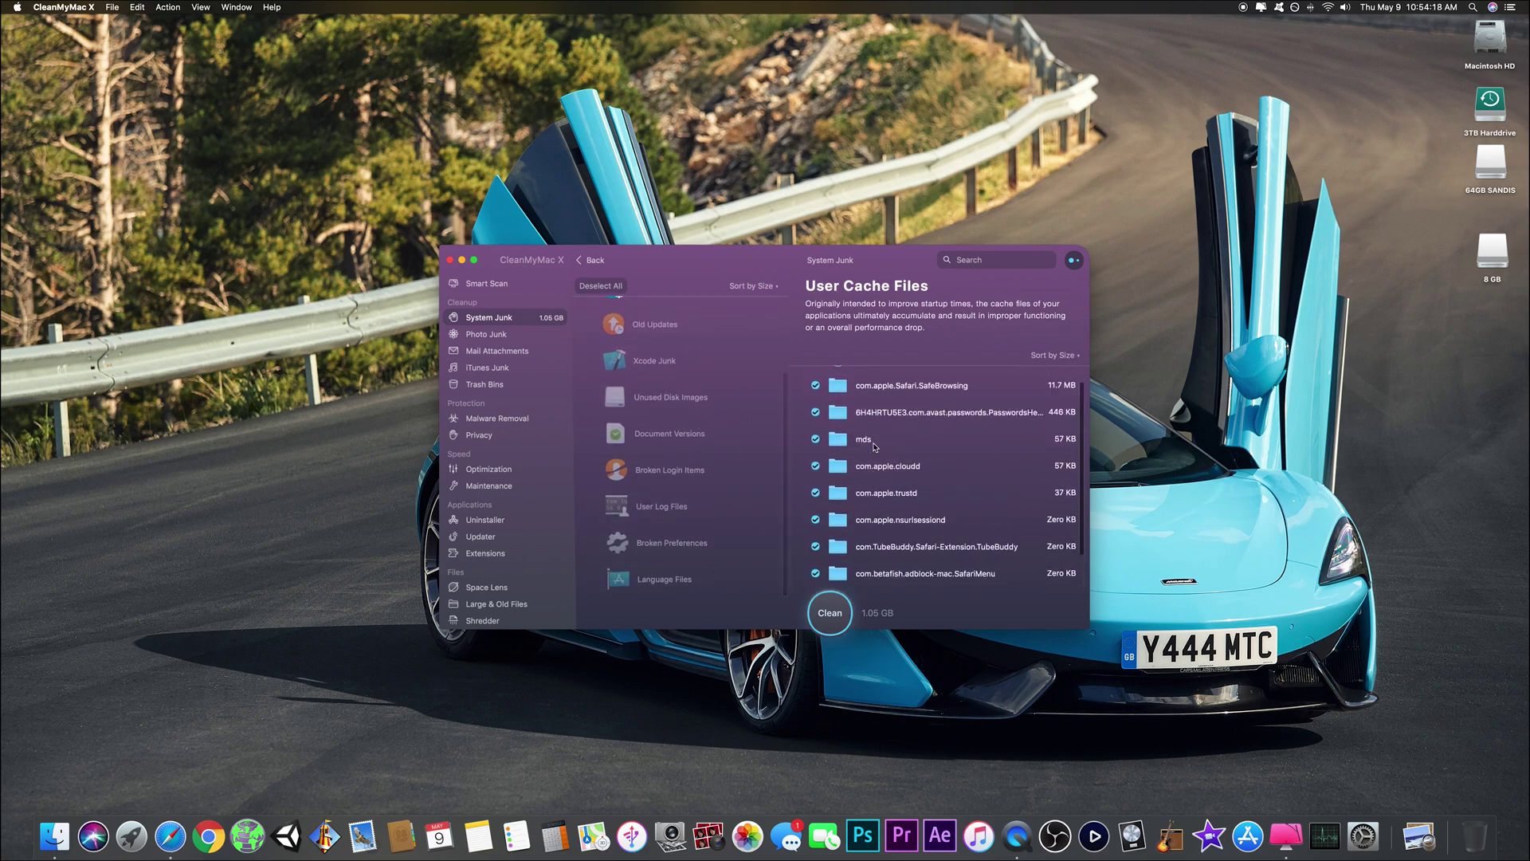
pyautogui.scroll(1, 874, 447)
# Step: Look at Photo Junk and Mail Attachments, then scan iTunes Junk and review its results
pyautogui.click(510, 335)
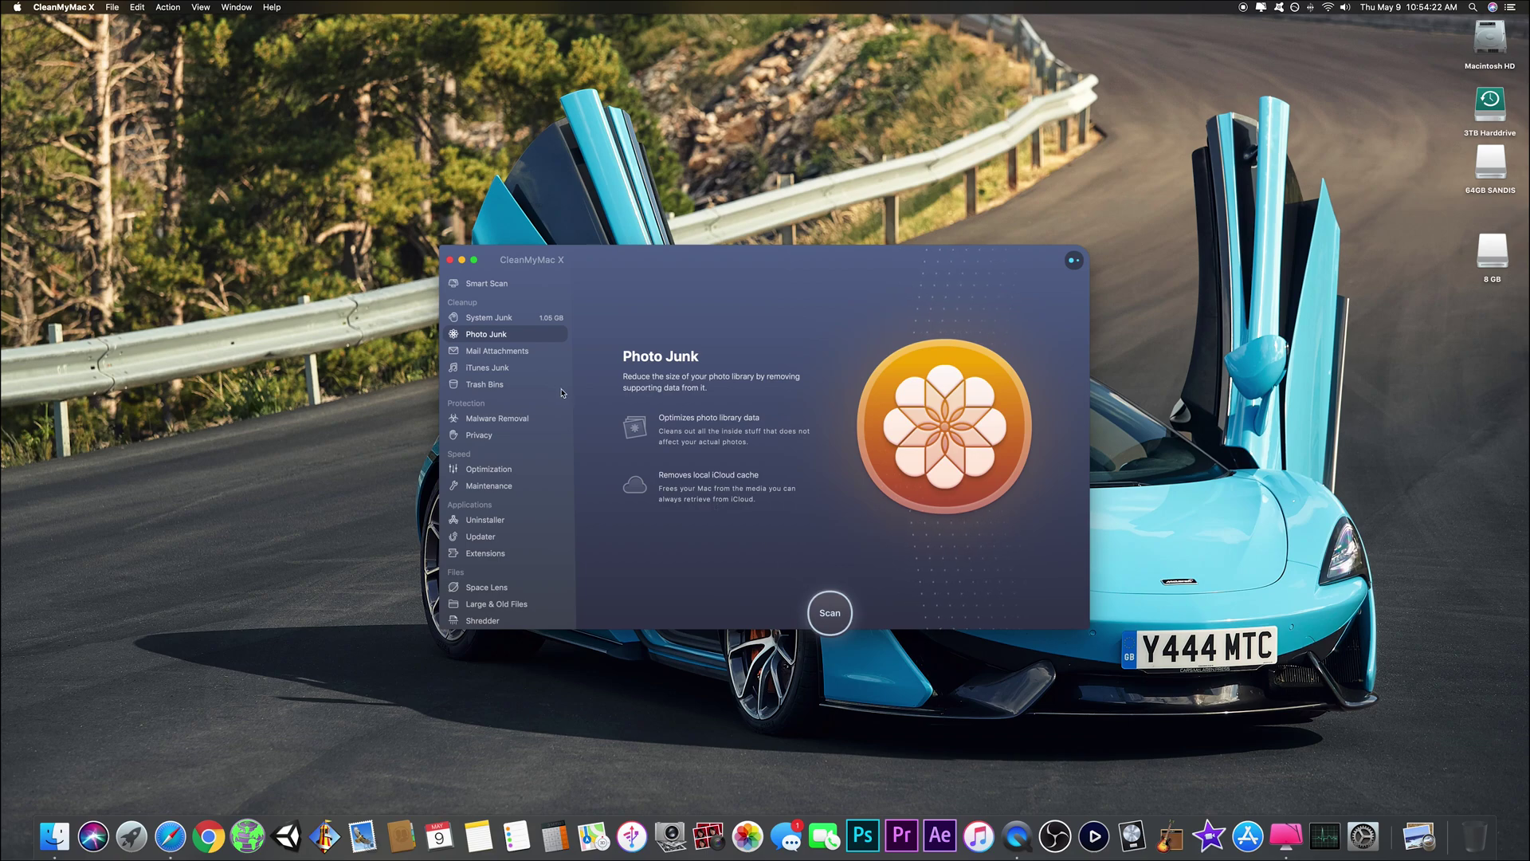
pyautogui.click(511, 351)
pyautogui.click(504, 368)
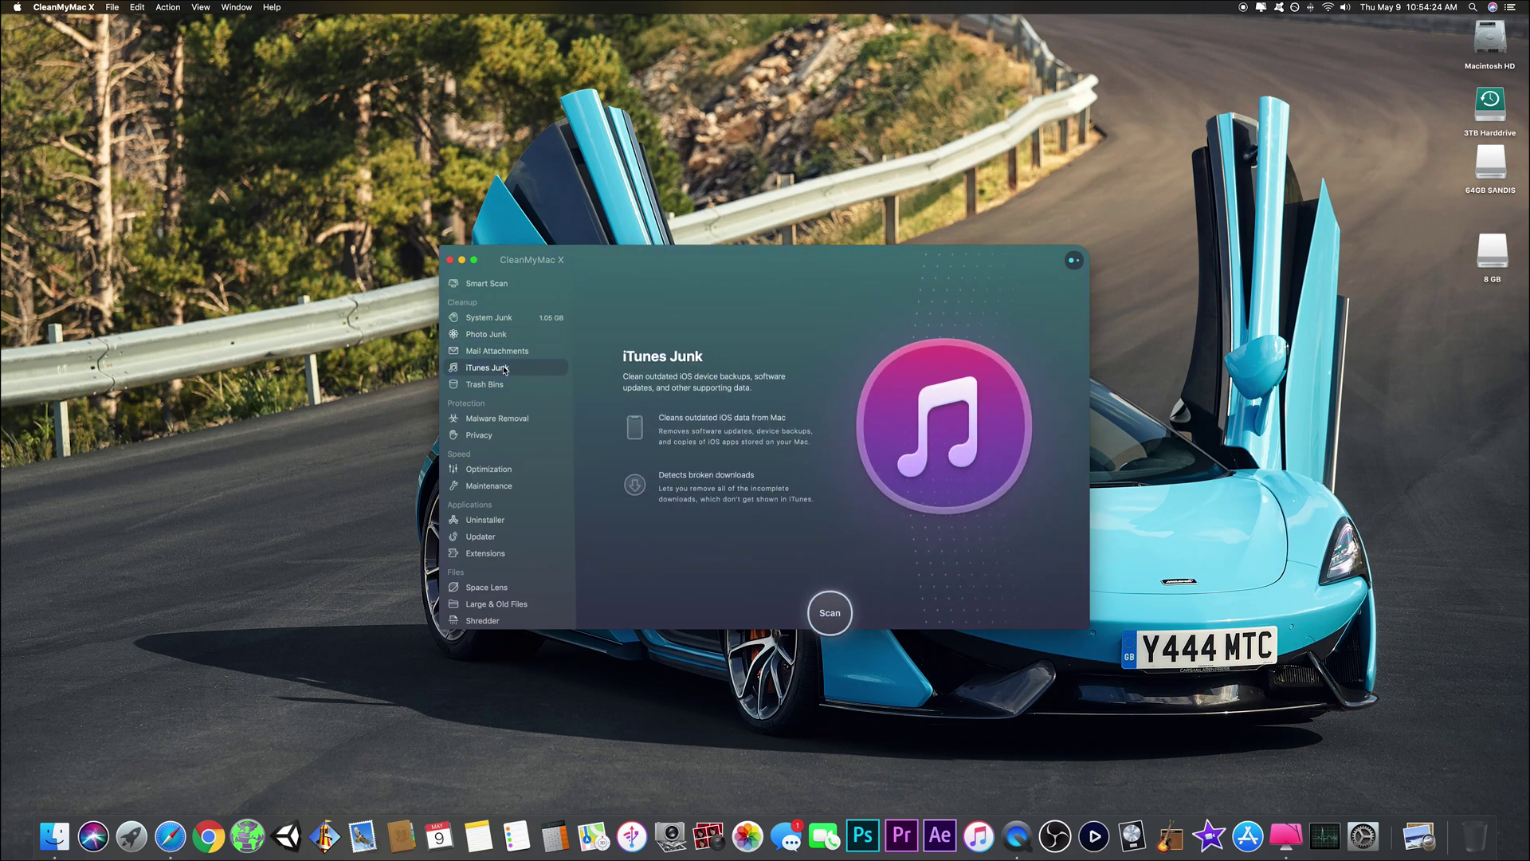
pyautogui.click(829, 612)
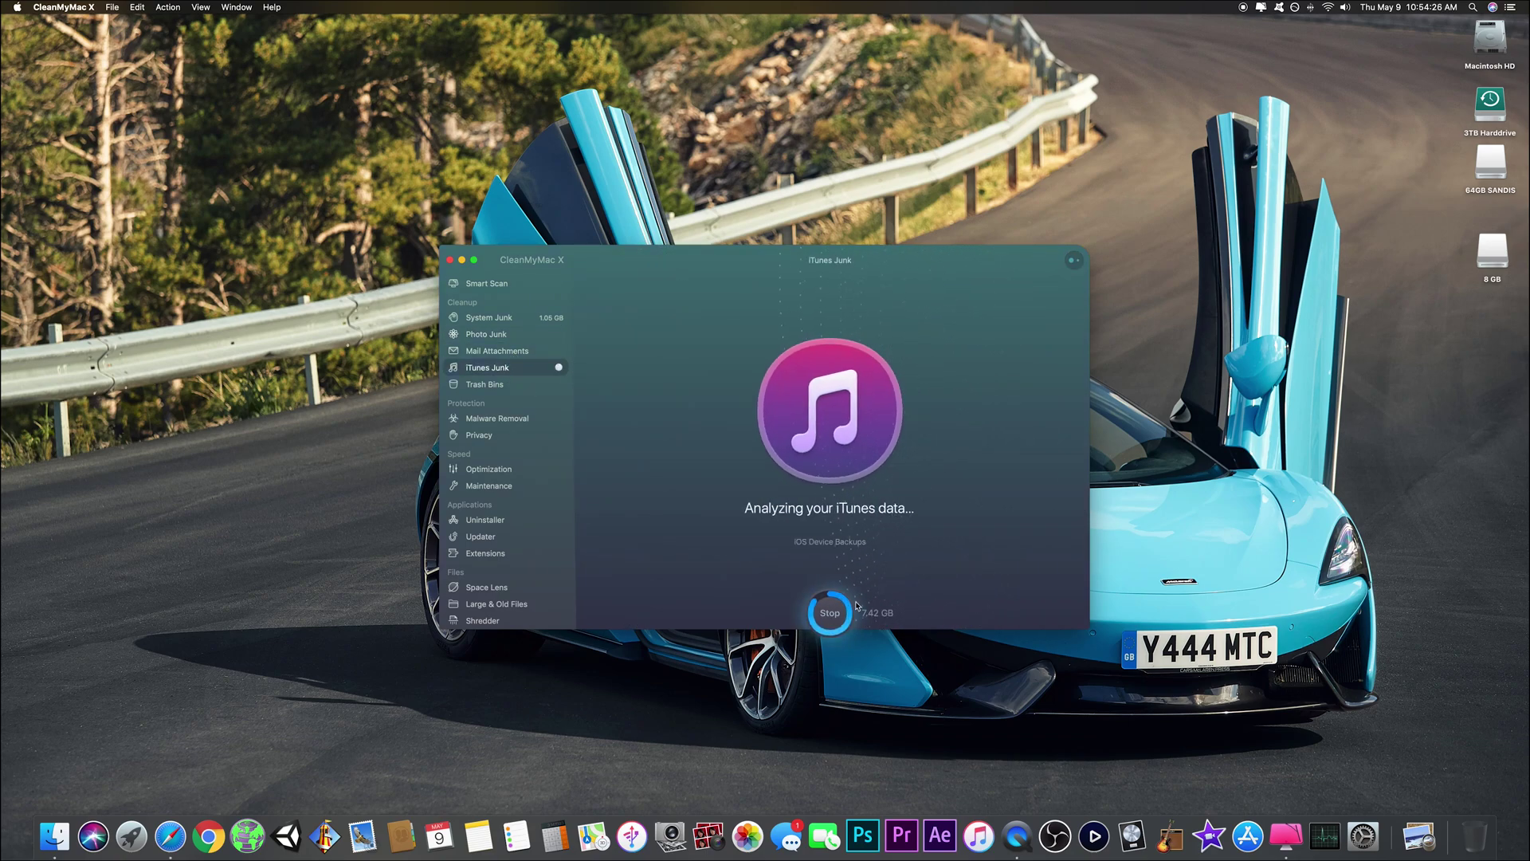
pyautogui.click(887, 495)
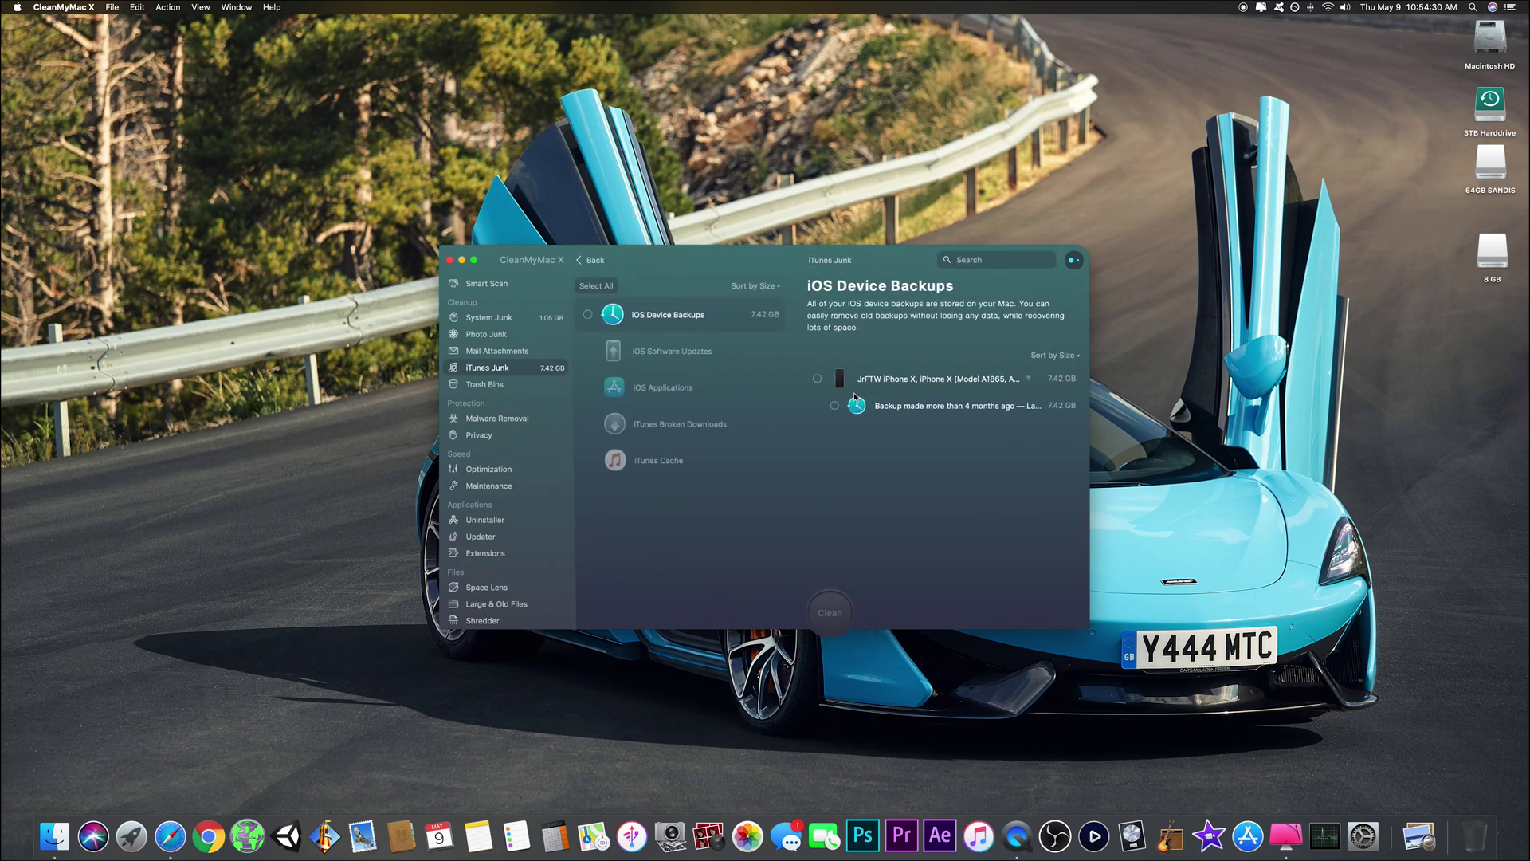
# Step: Scan the Trash Bins and review the found items, selecting the ass-wallpaper-5.jpg photo entry
pyautogui.click(515, 387)
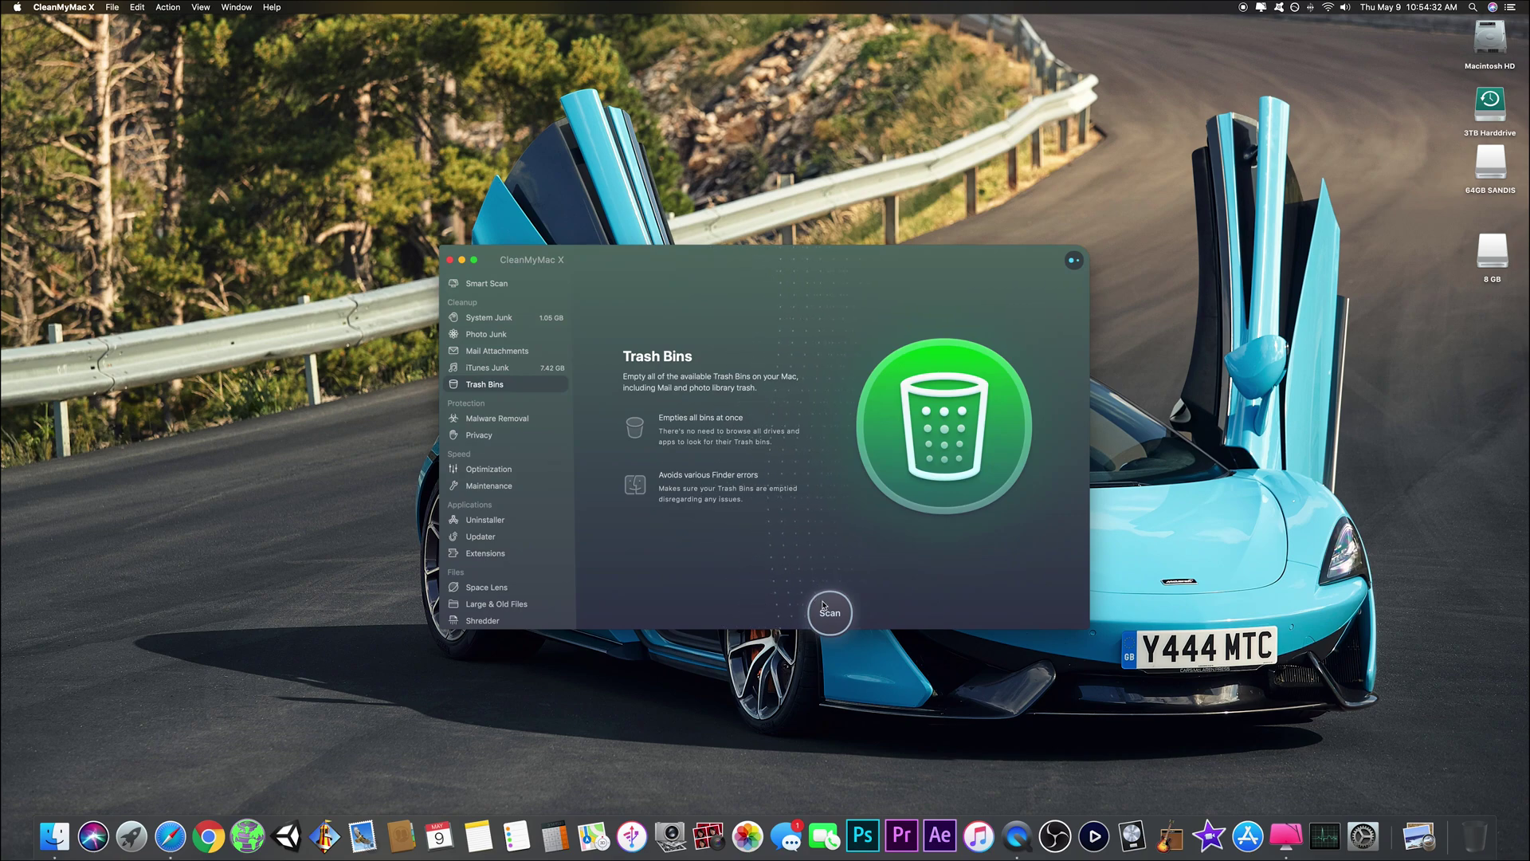
pyautogui.click(829, 611)
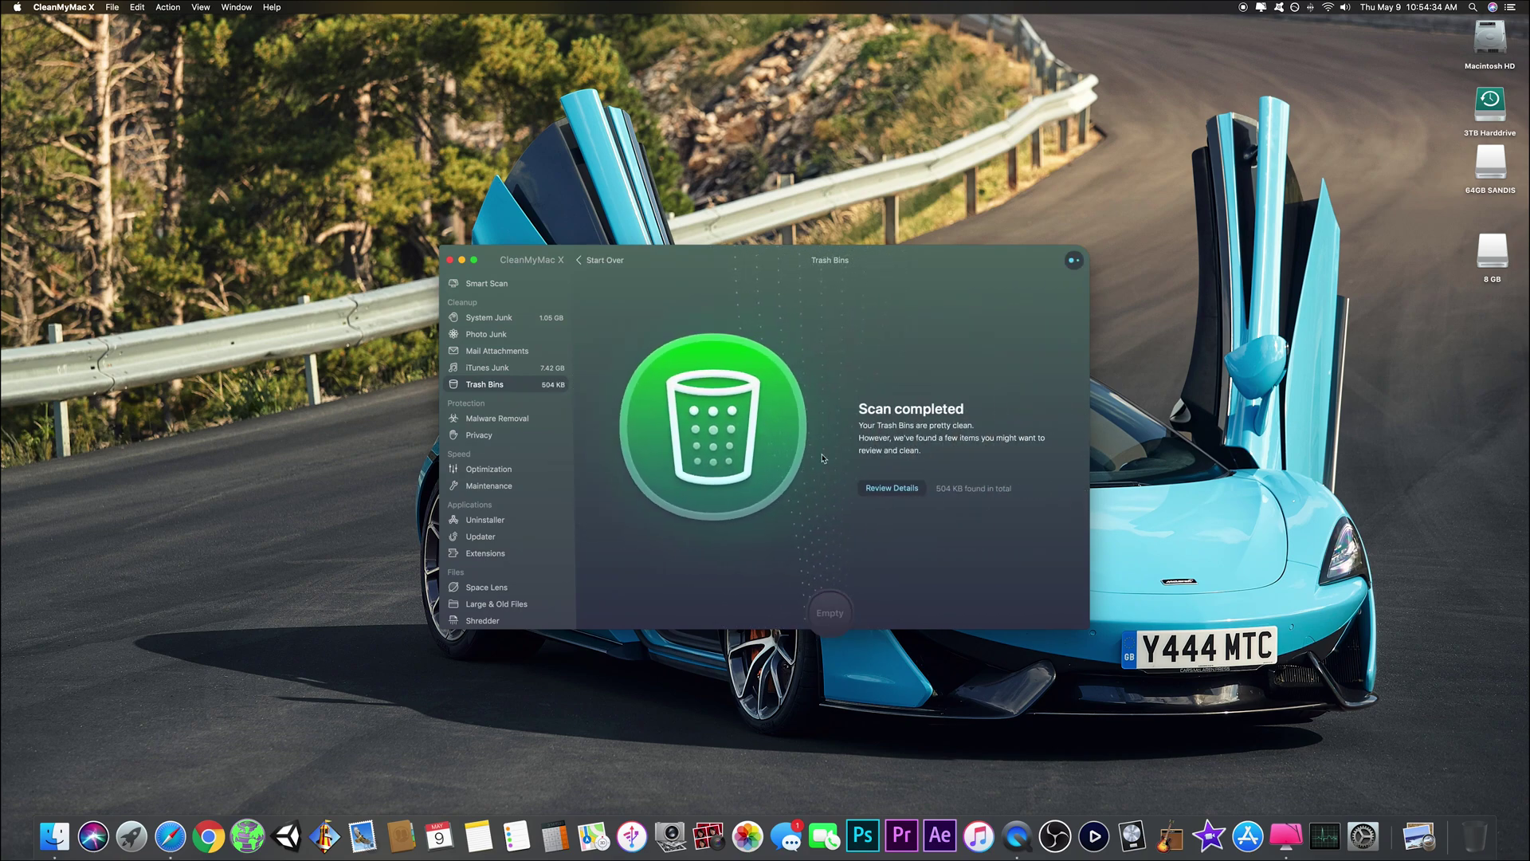
pyautogui.click(892, 488)
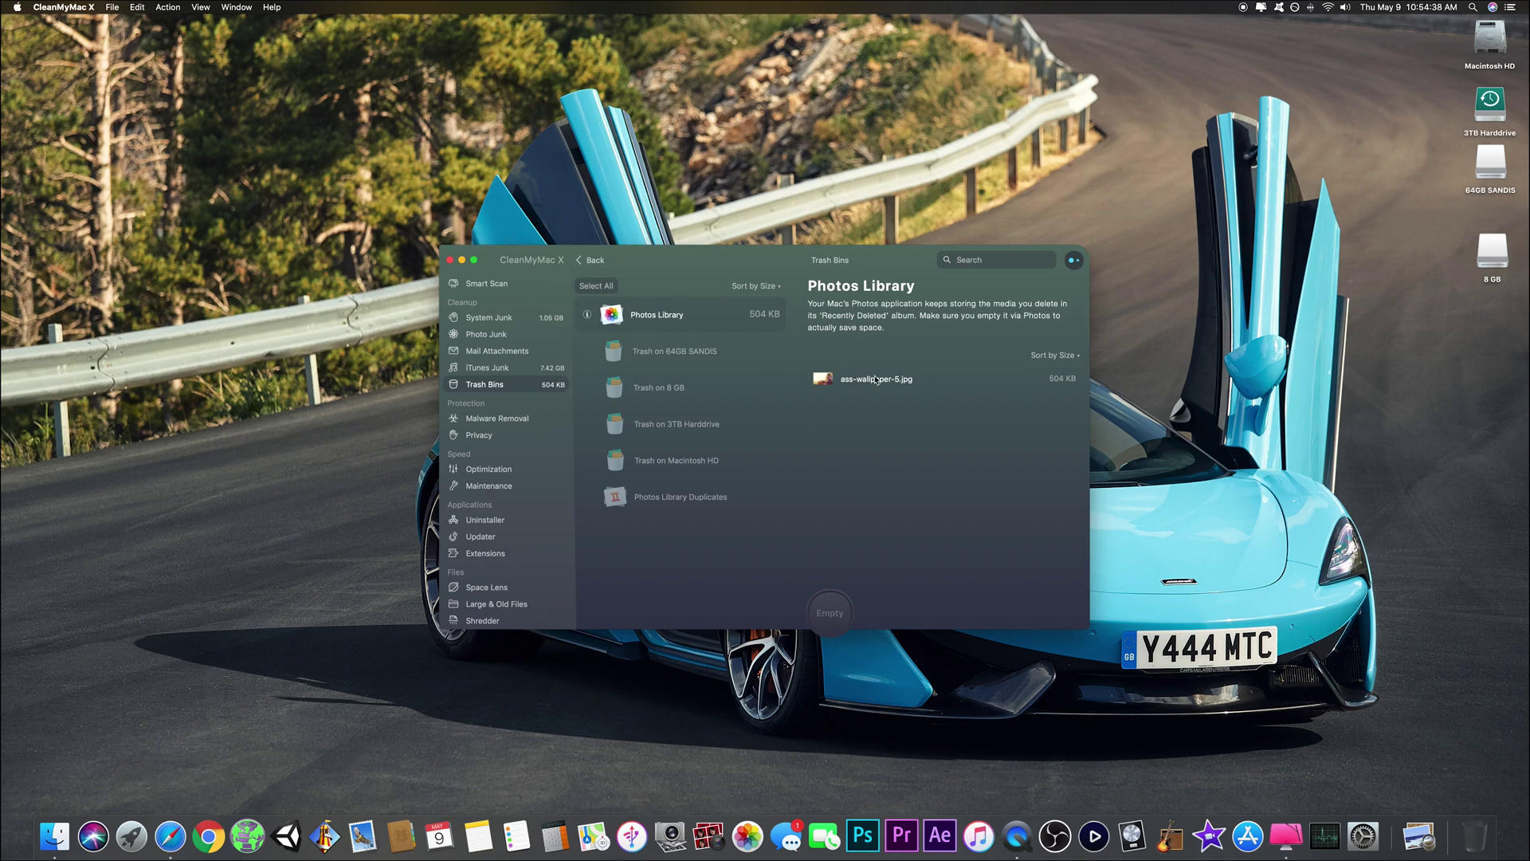
pyautogui.click(877, 380)
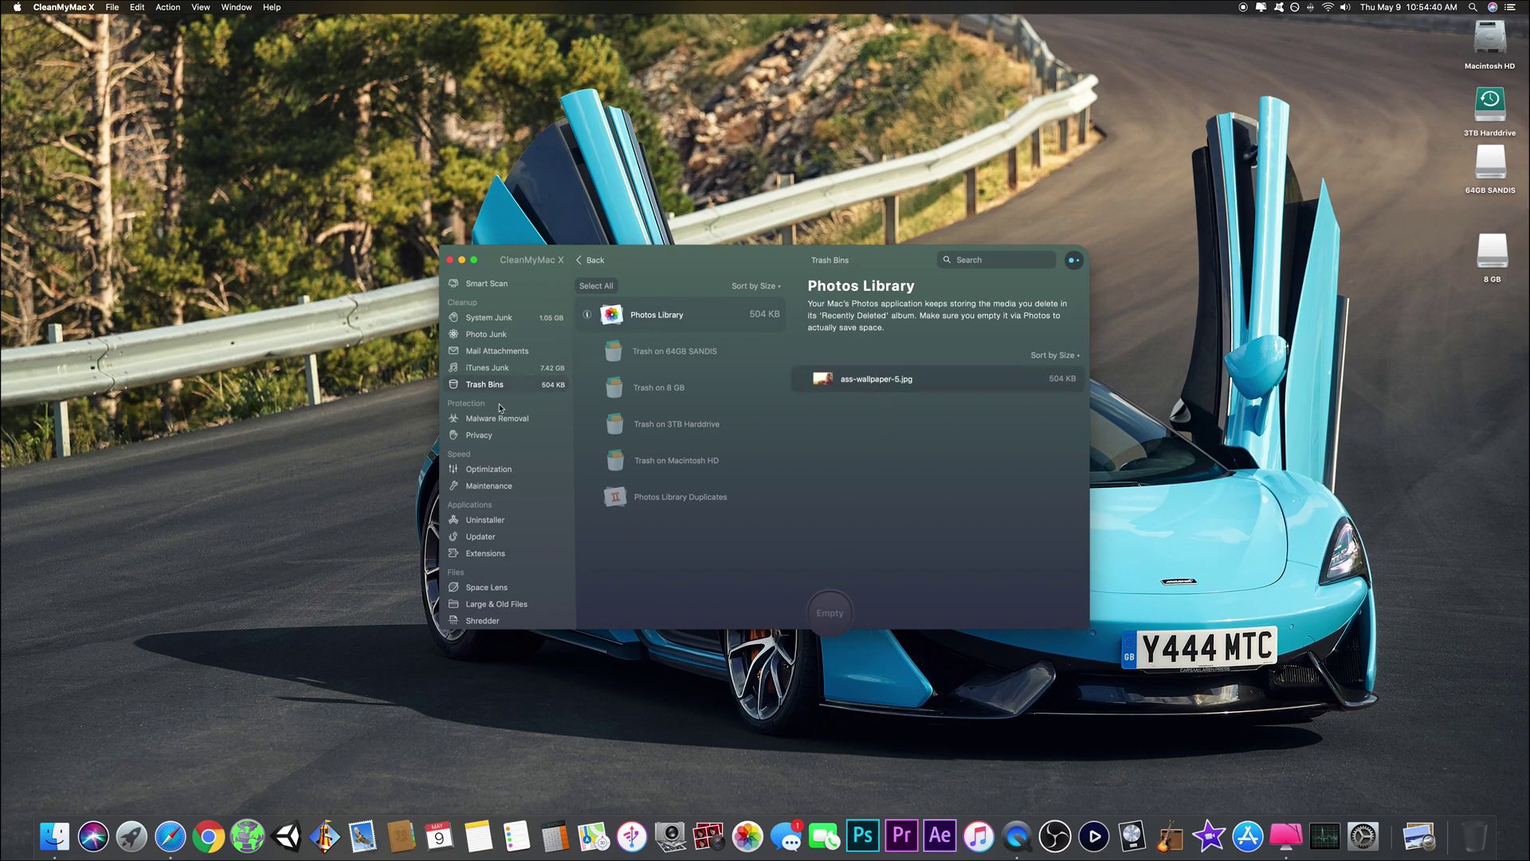
# Step: Start a Malware Removal scan, then stop it early and confirm, getting the Clean! result
pyautogui.click(476, 435)
pyautogui.click(495, 418)
pyautogui.click(829, 612)
pyautogui.click(830, 618)
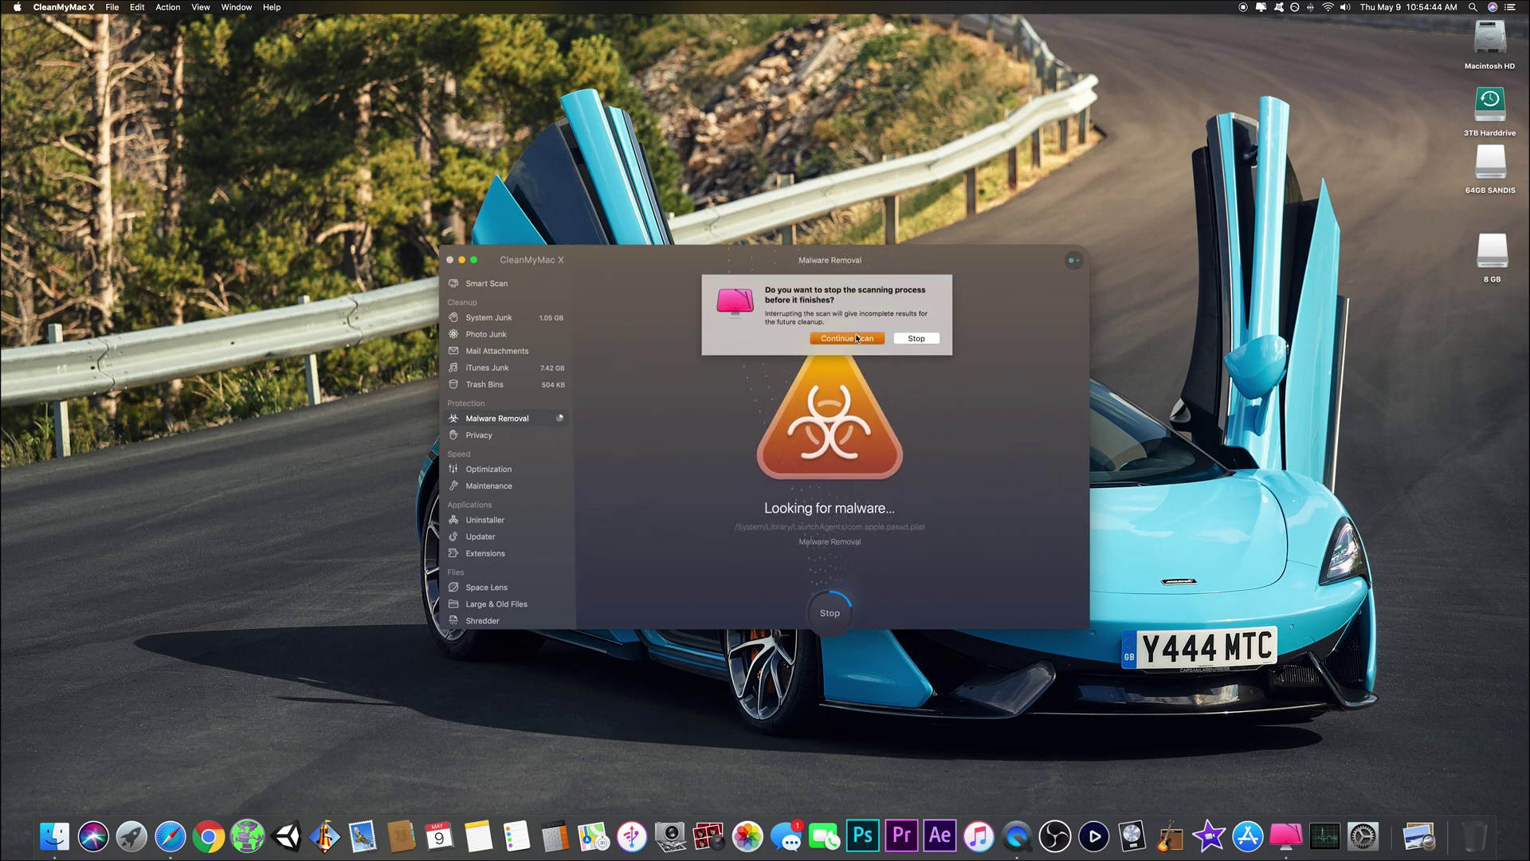
pyautogui.click(910, 341)
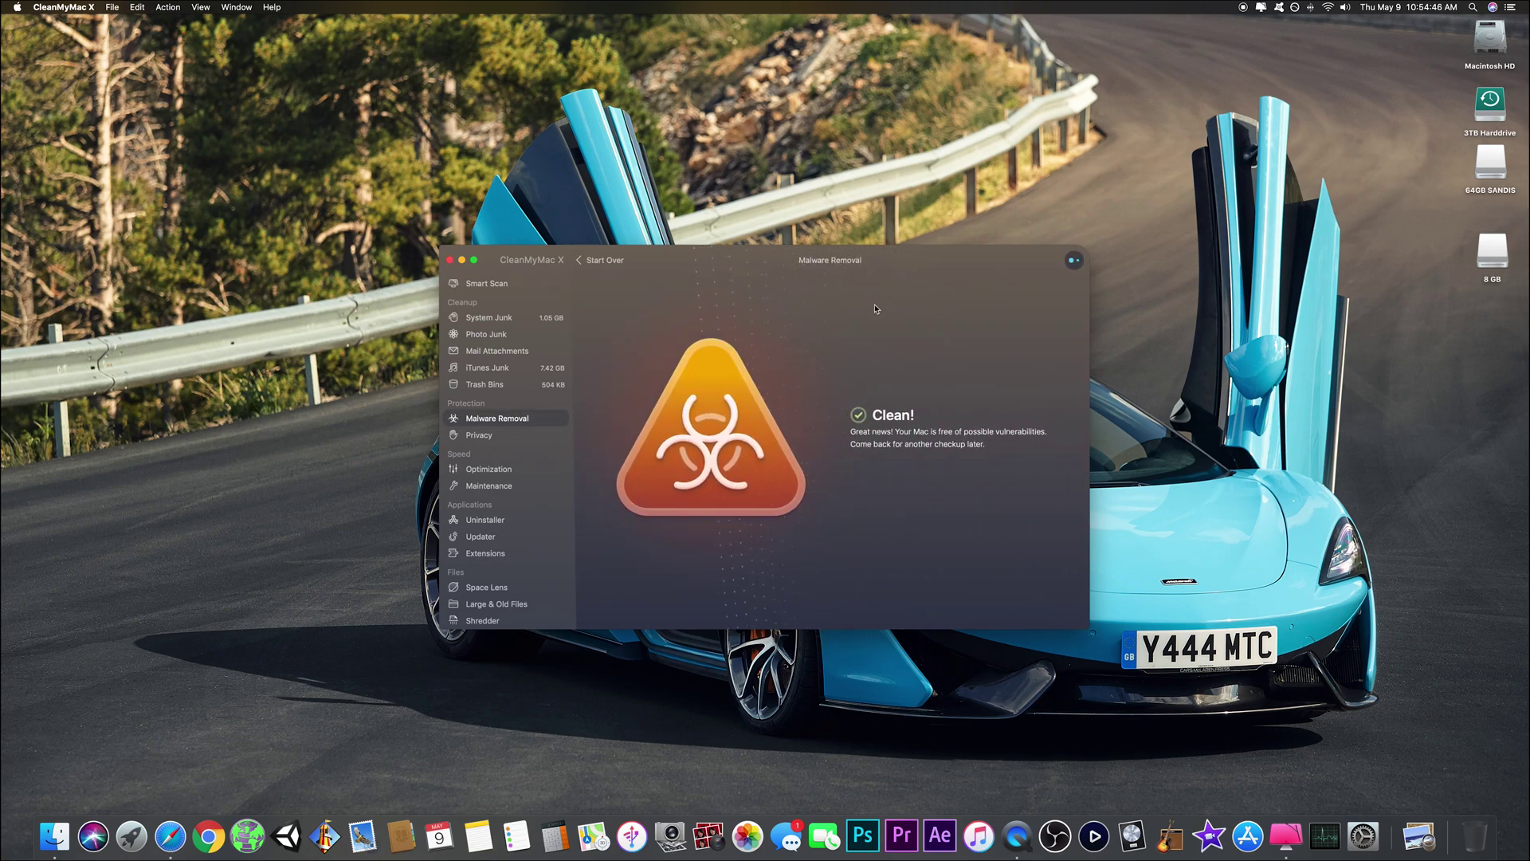
# Step: Scan for privacy traces, quitting Safari when asked, listing 1,460 items across Wi-Fi, Safari, Recent Items and Chrome
pyautogui.click(515, 438)
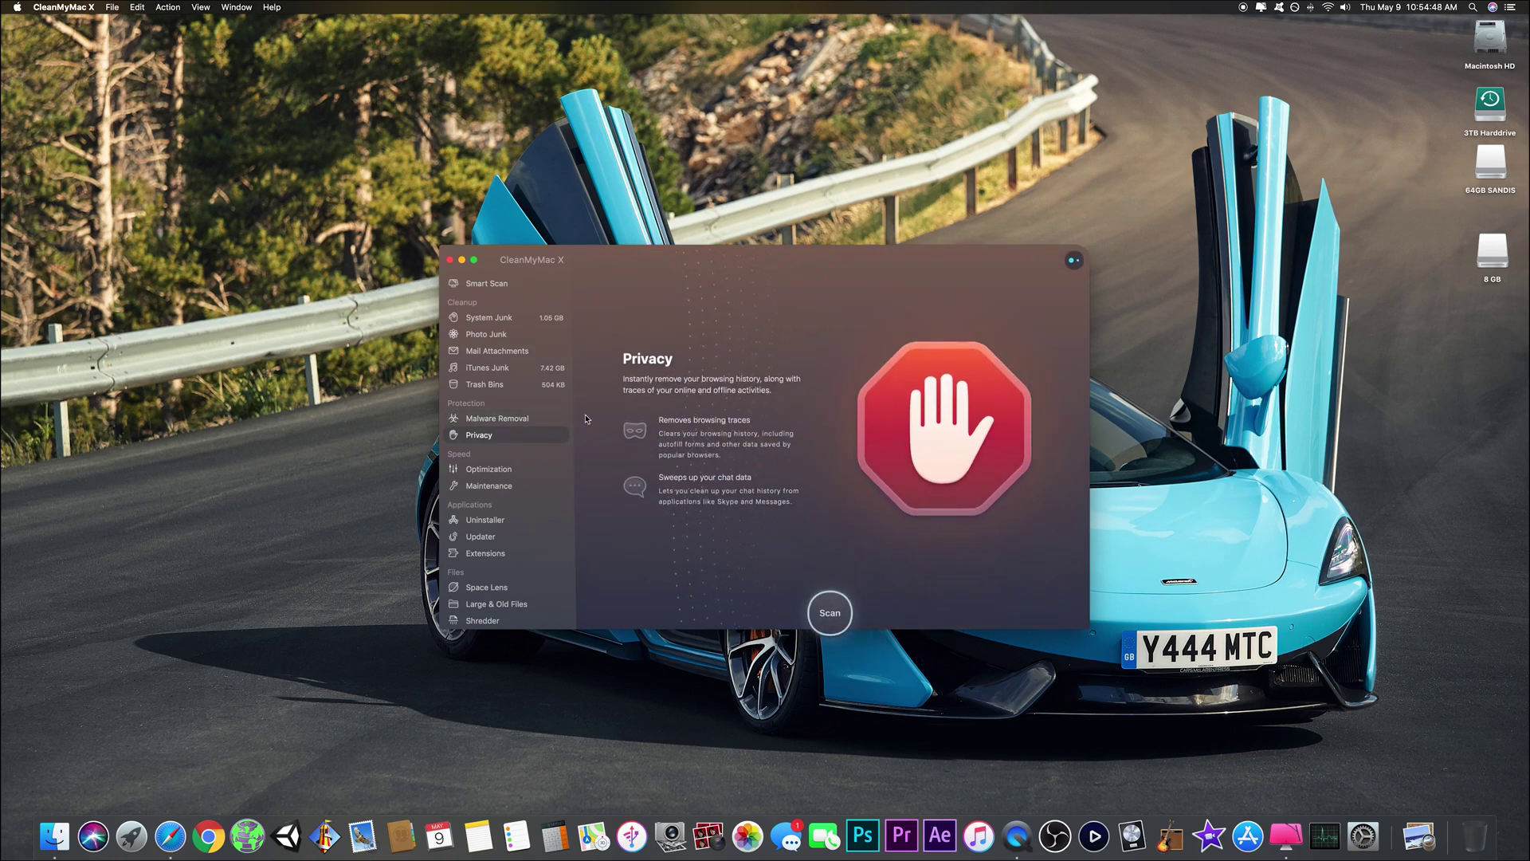
pyautogui.click(830, 612)
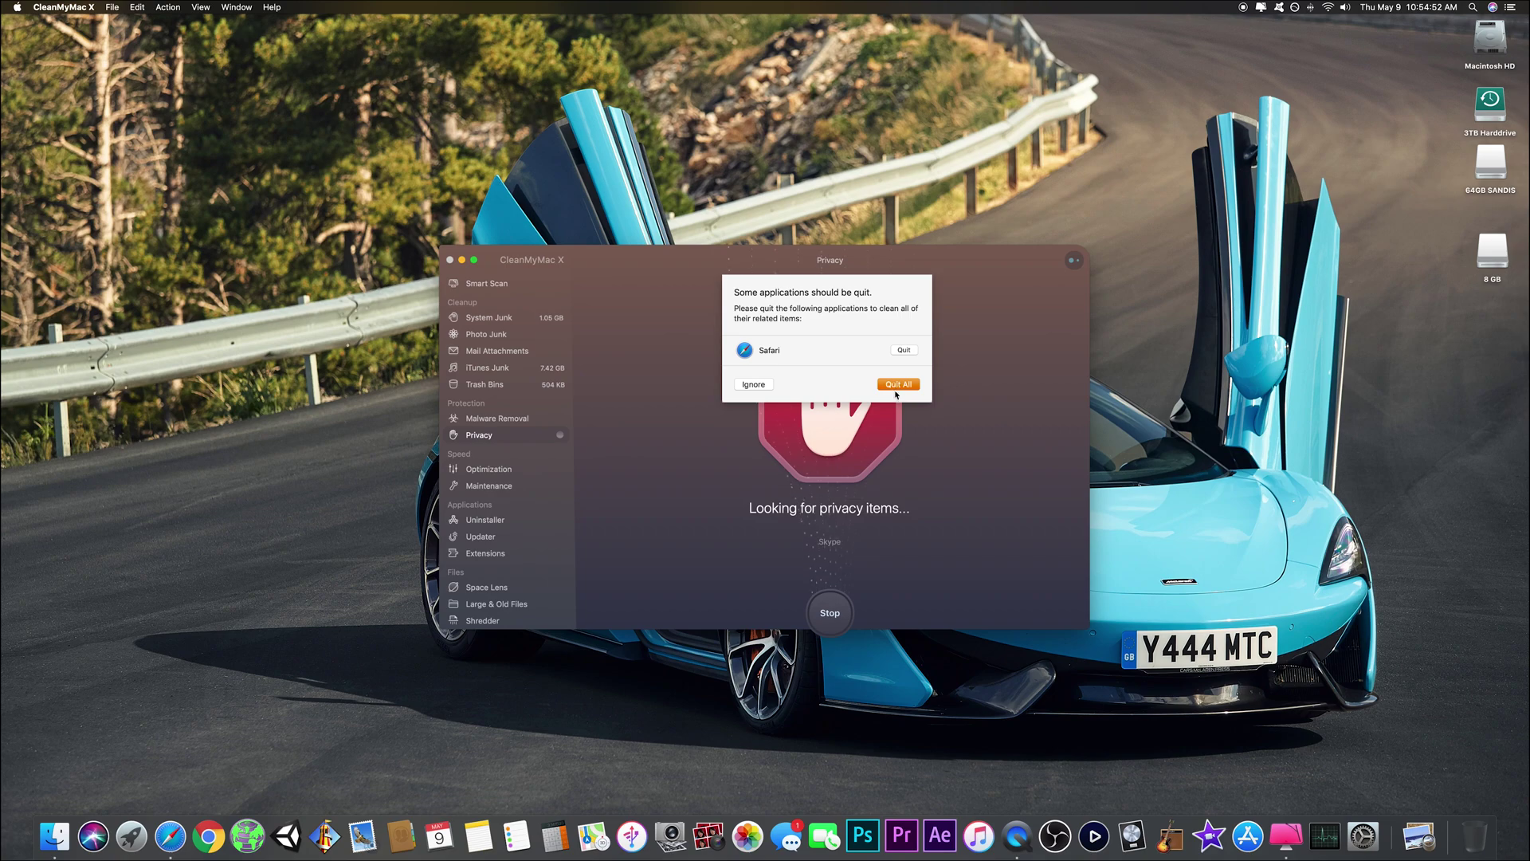
pyautogui.click(899, 351)
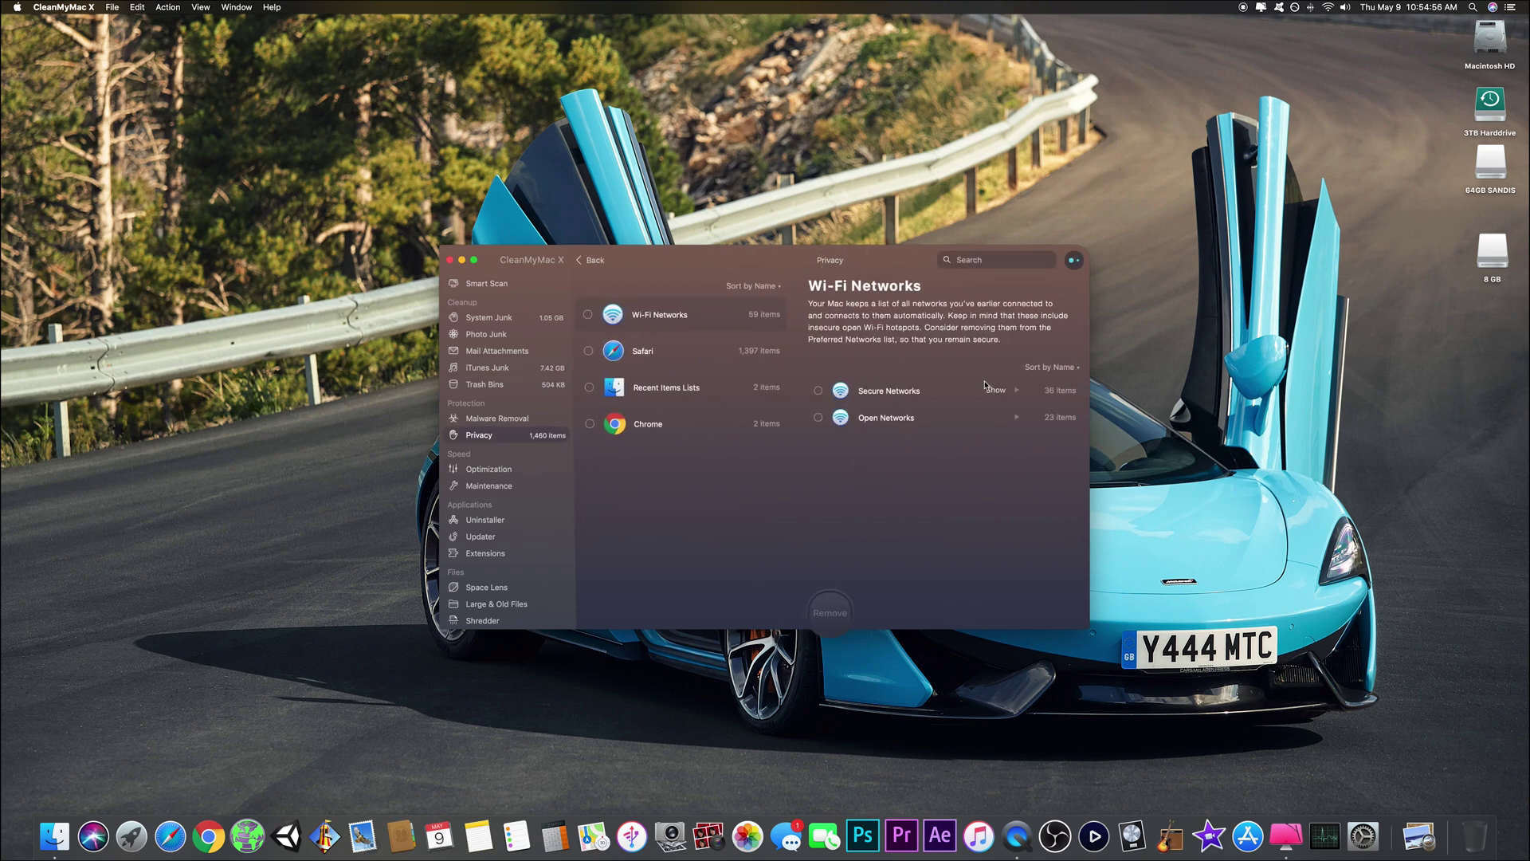
# Step: Expand and collapse the saved secure Wi-Fi networks, then view all Optimization items starting with login items
pyautogui.click(988, 389)
pyautogui.click(992, 390)
pyautogui.click(472, 468)
pyautogui.click(649, 529)
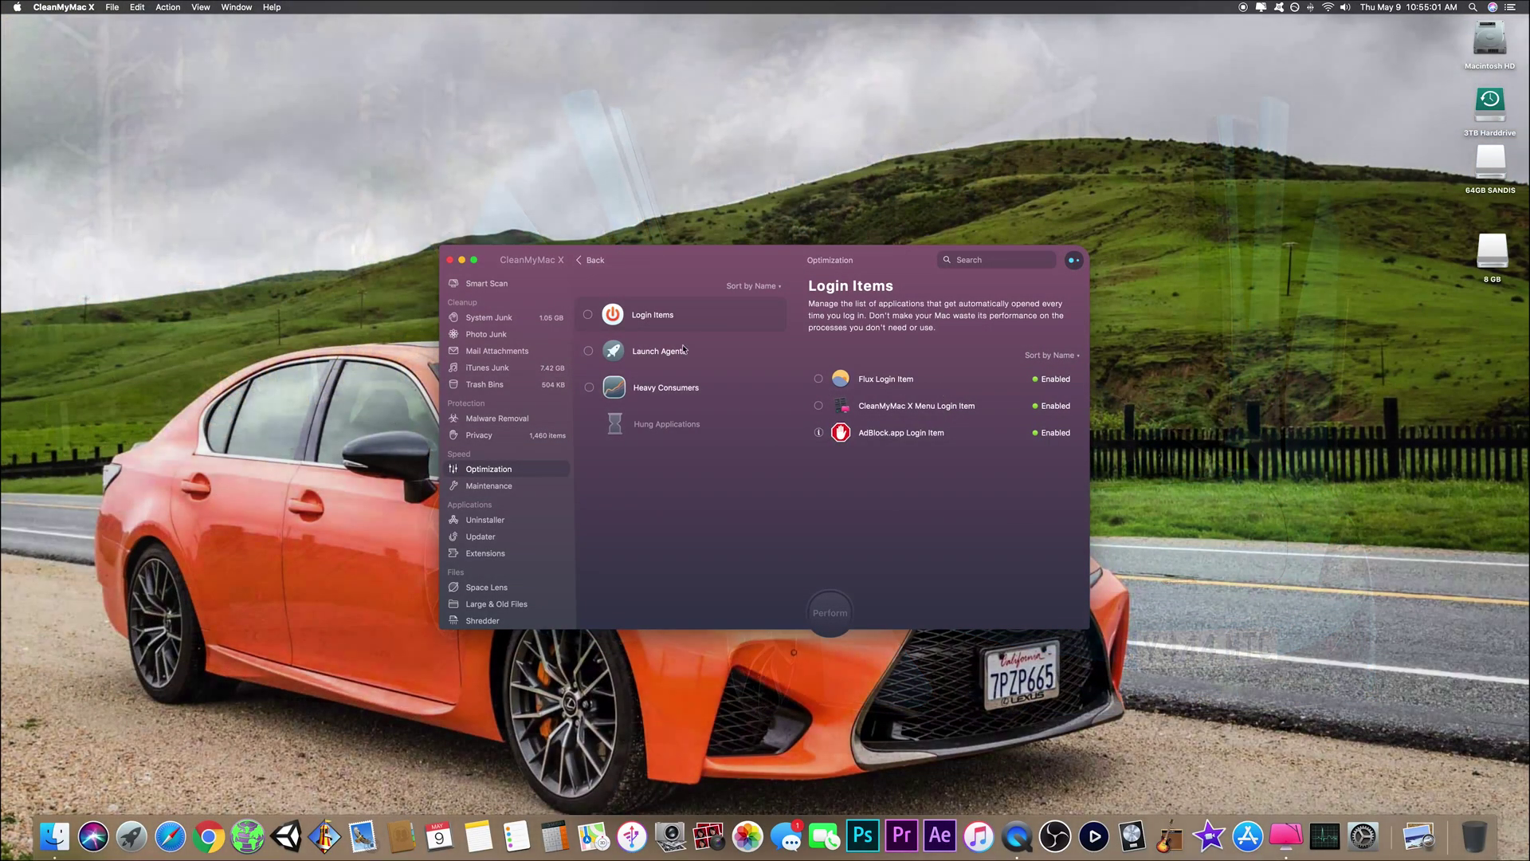
# Step: Review the Launch Agents and Hung Applications lists, ending on Heavy Consumers with nothing to fix
pyautogui.click(683, 349)
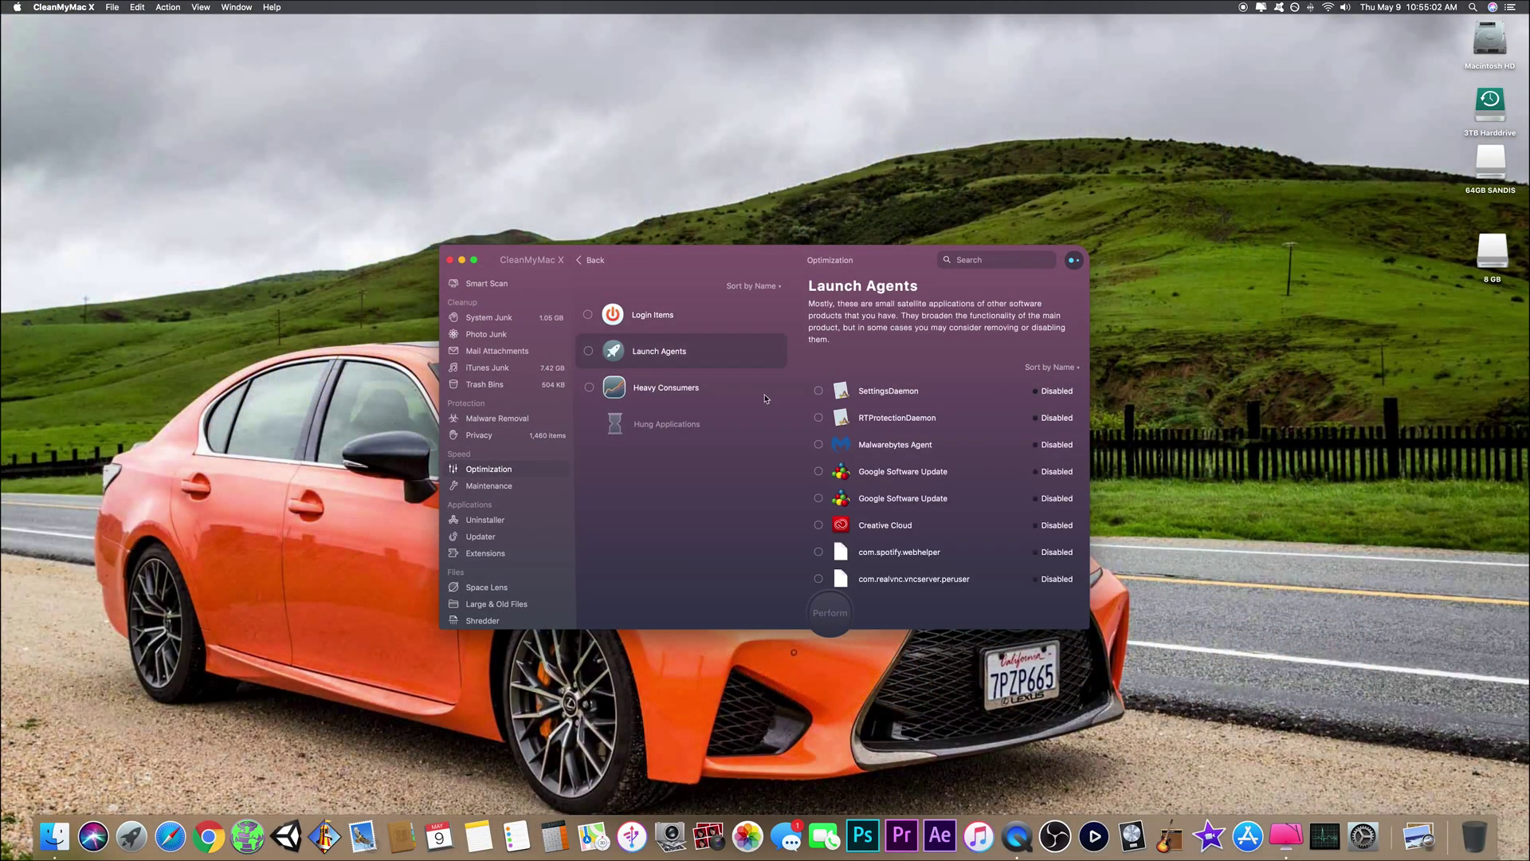
pyautogui.scroll(-15, 917, 438)
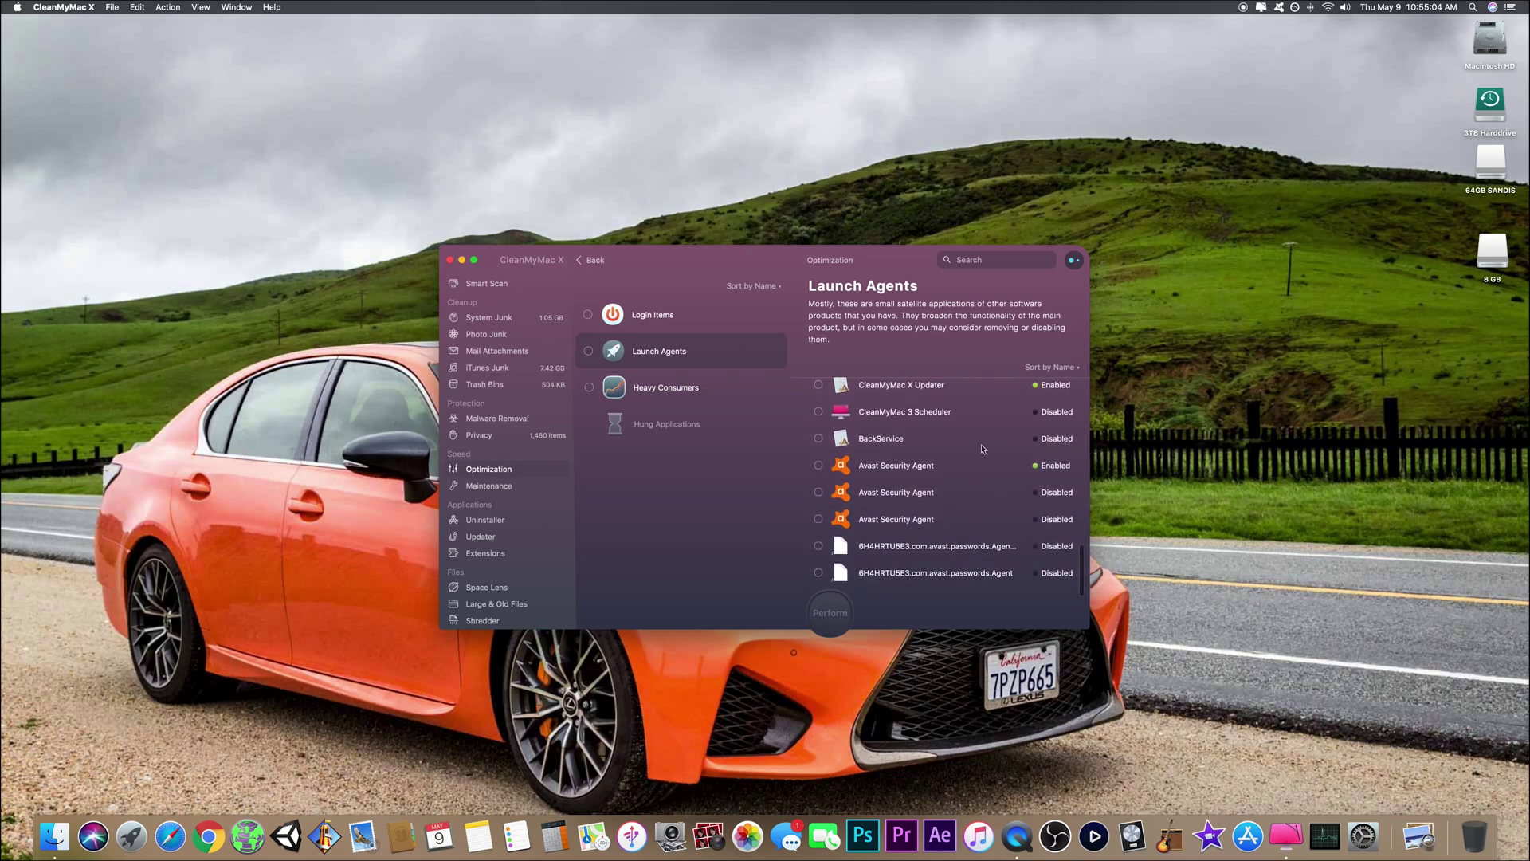
pyautogui.scroll(5, 957, 446)
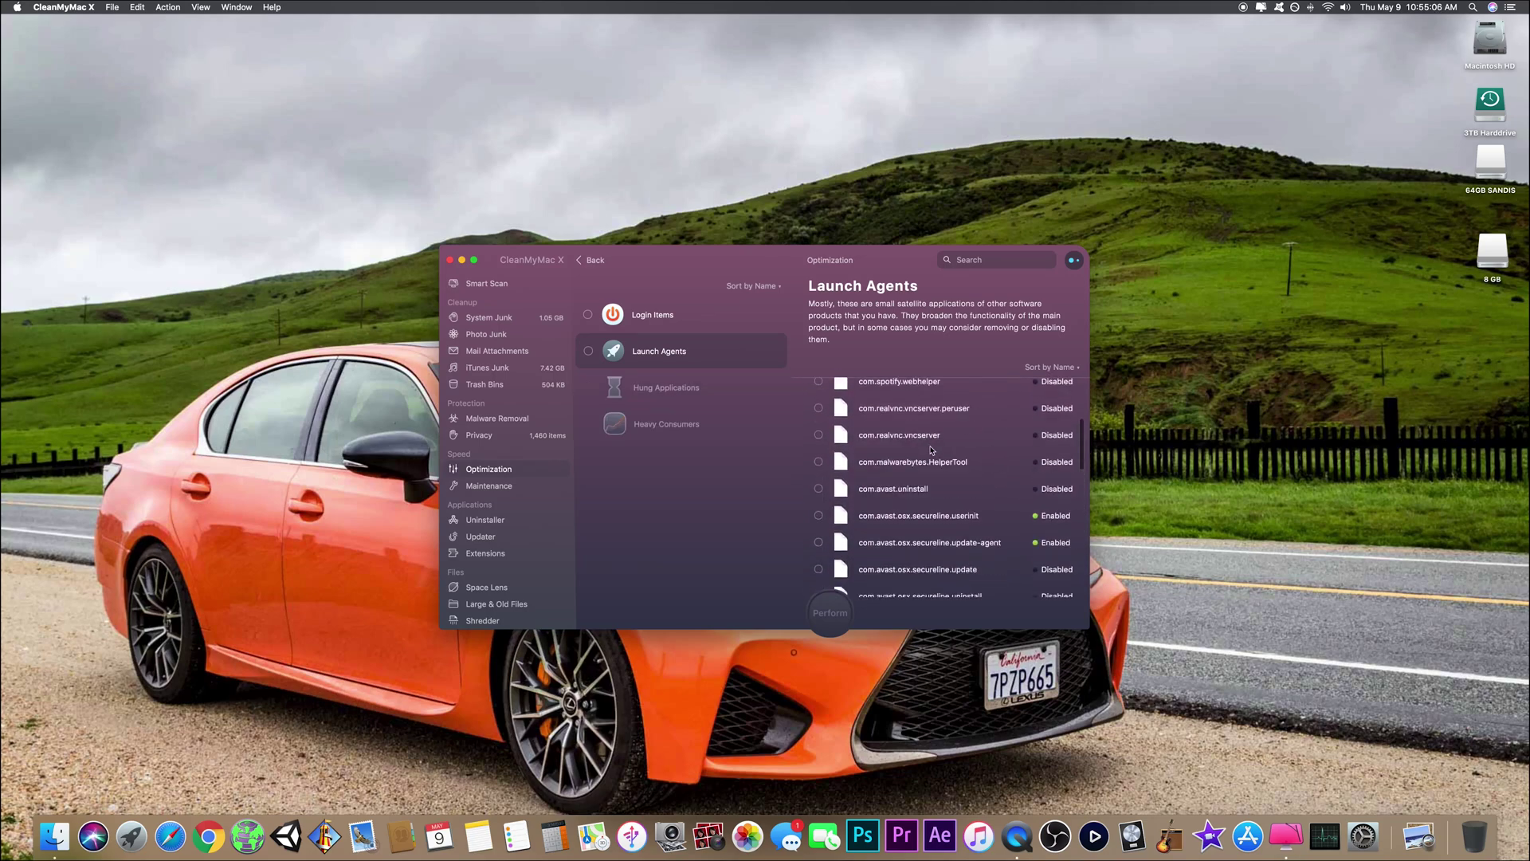
pyautogui.click(702, 390)
pyautogui.click(655, 415)
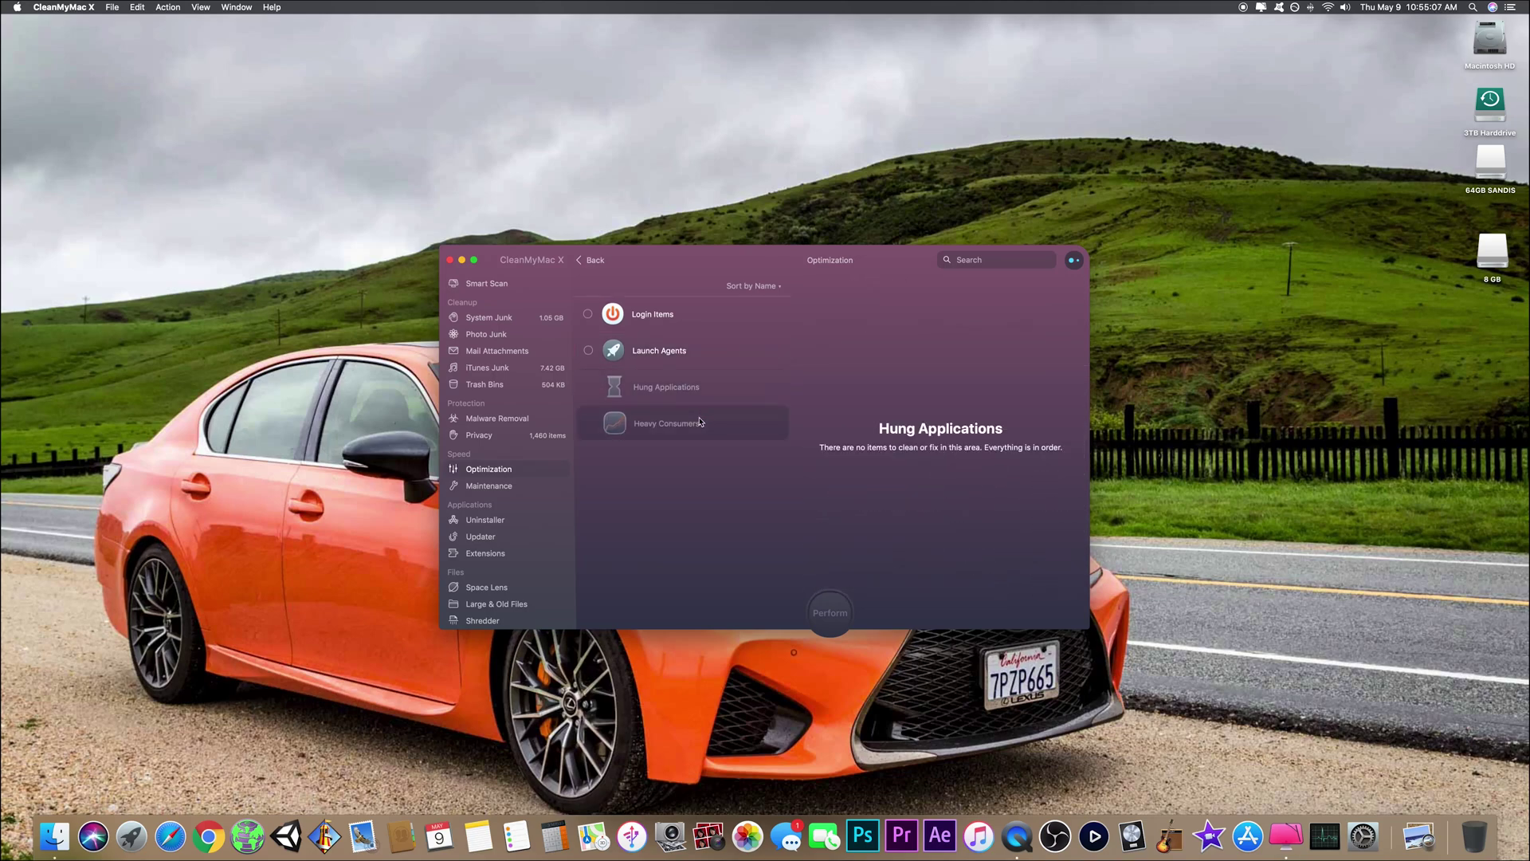
# Step: Tick Free Up RAM, Maintenance Scripts, Flush DNS Cache, Speed Up Mail, Rebuild Launch Services and Reindex Spotlight
pyautogui.click(504, 486)
pyautogui.click(587, 292)
pyautogui.click(587, 329)
pyautogui.click(588, 364)
pyautogui.click(589, 400)
pyautogui.click(590, 436)
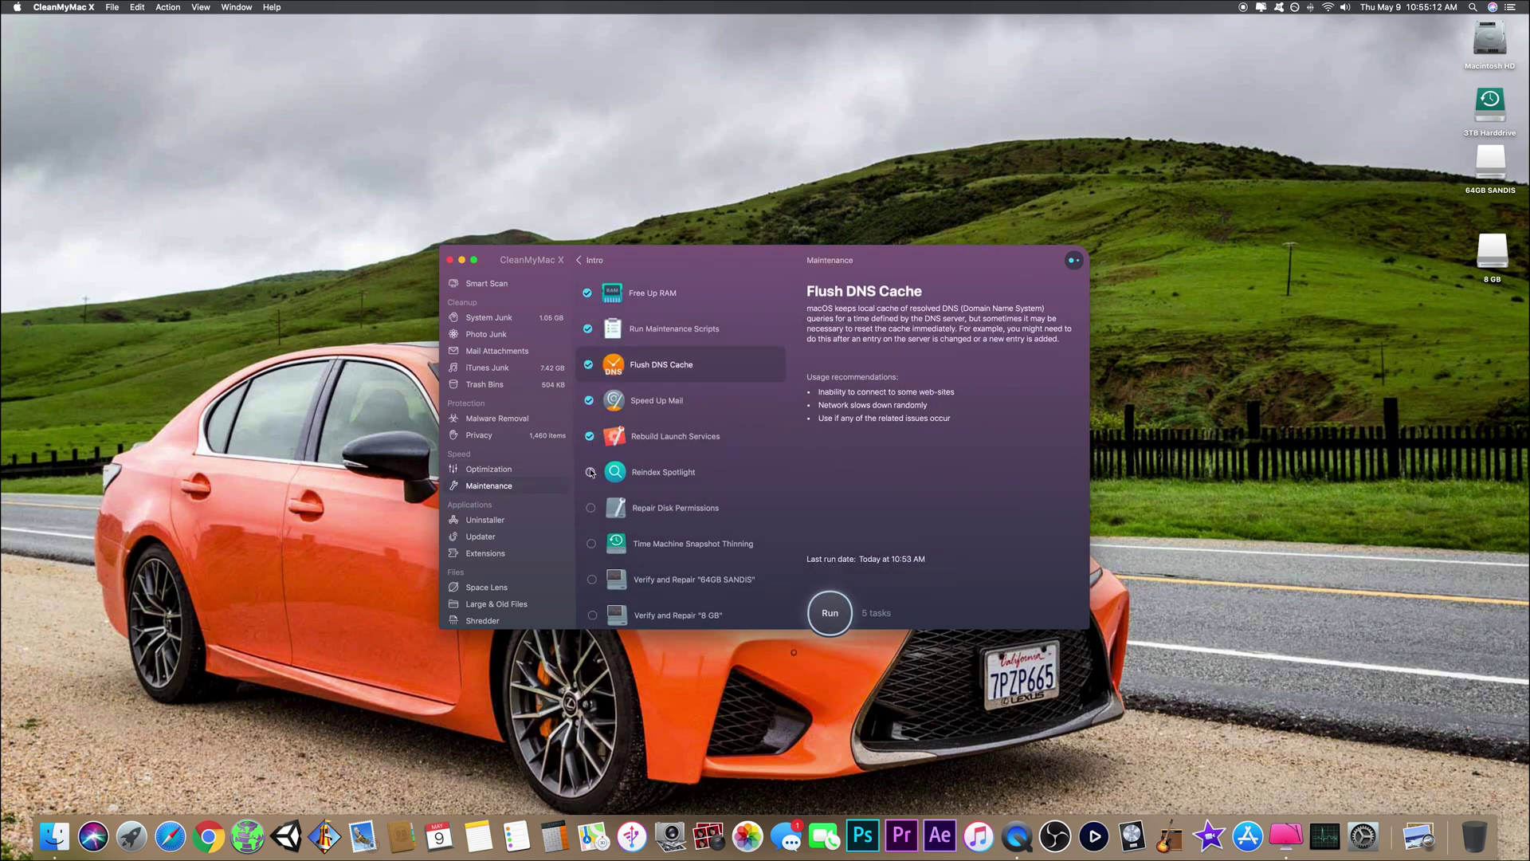
pyautogui.click(591, 472)
# Step: Tick disk permissions, Time Machine thinning and drive-verification tasks, then run all until 10 tasks complete
pyautogui.click(591, 507)
pyautogui.click(592, 543)
pyautogui.click(592, 579)
pyautogui.click(592, 614)
pyautogui.scroll(-3, 596, 612)
pyautogui.click(594, 613)
pyautogui.scroll(3, 685, 443)
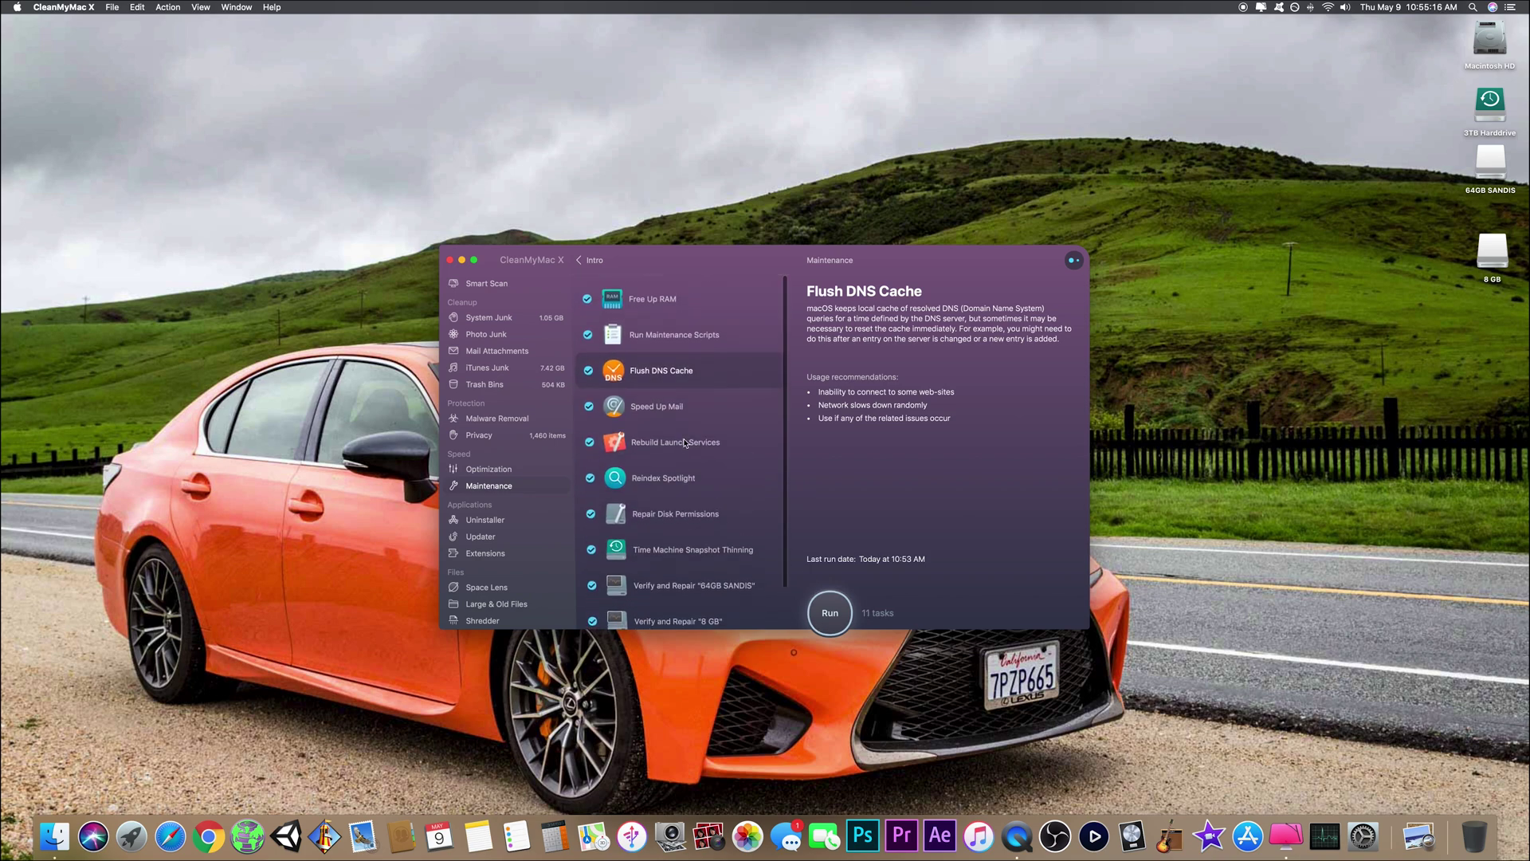
pyautogui.click(831, 615)
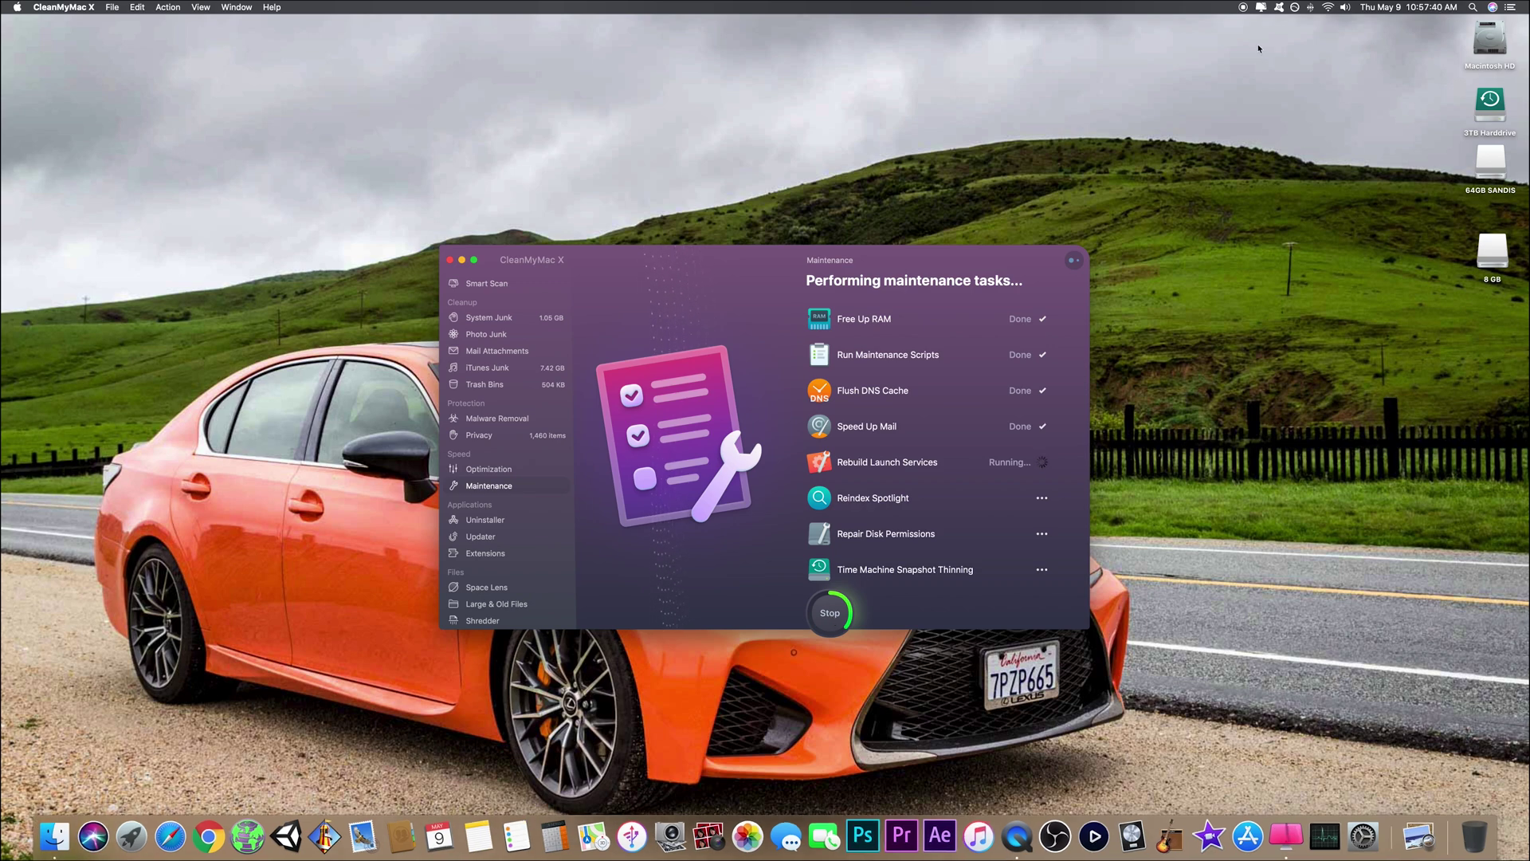
pyautogui.click(1260, 7)
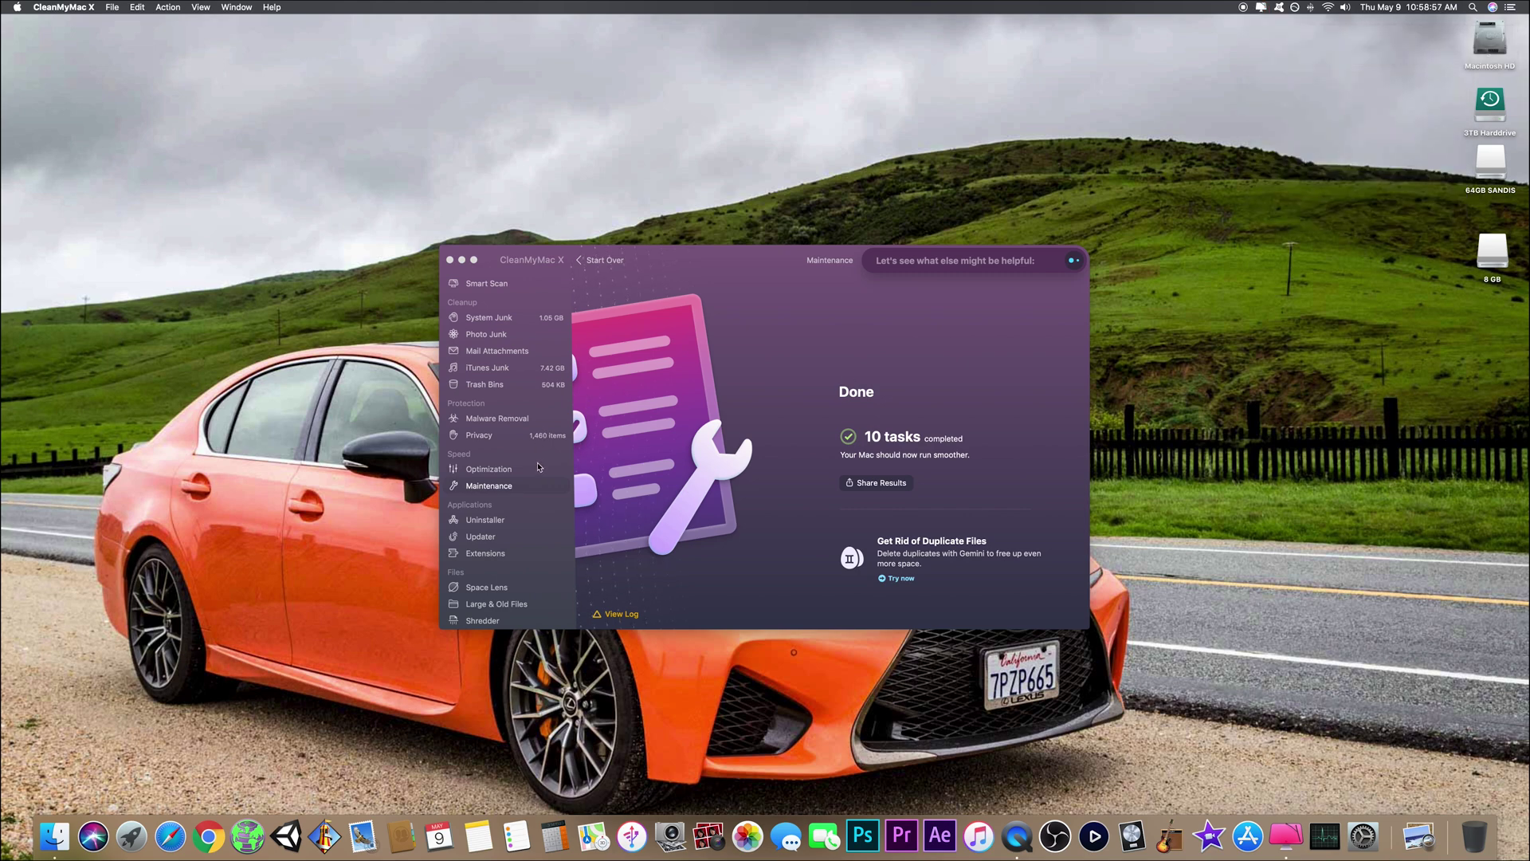
# Step: Browse the Uninstaller's Unused, Leftovers, 32-bit, Selected, App Store and Other sources app lists
pyautogui.click(504, 523)
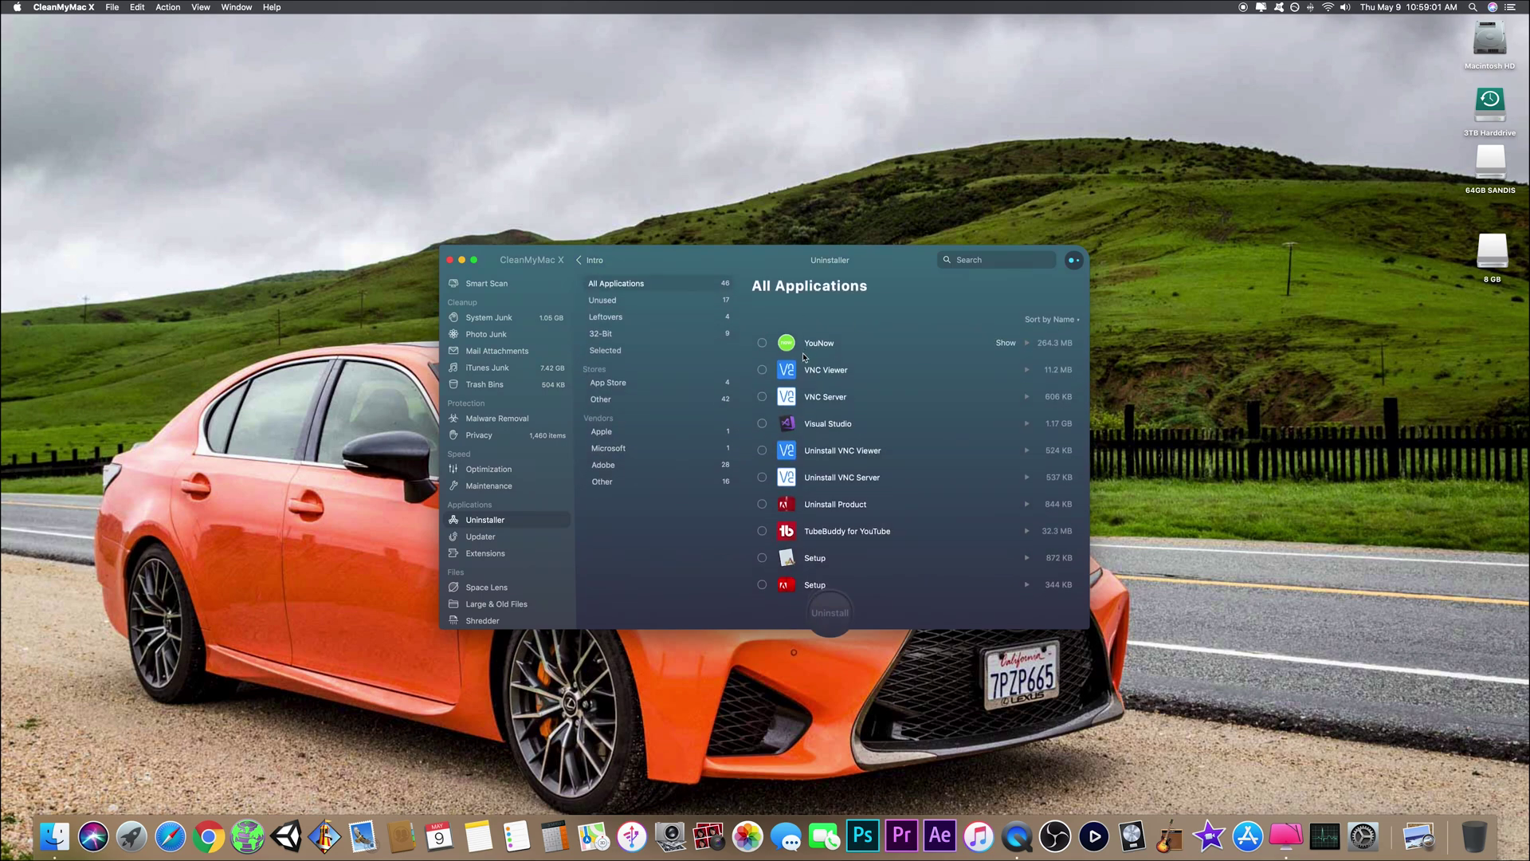
pyautogui.scroll(-15, 805, 361)
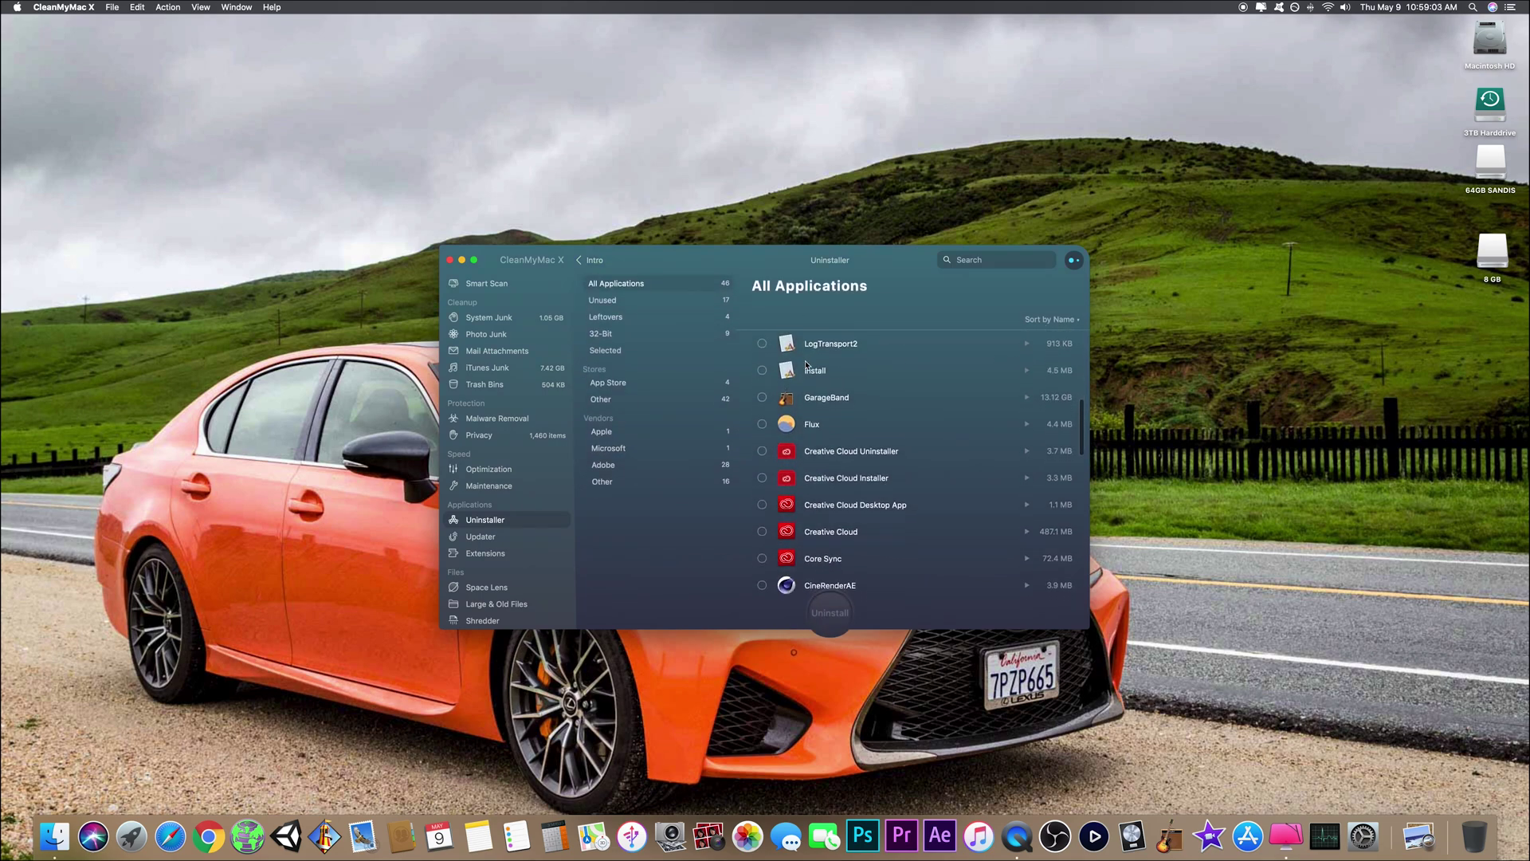
pyautogui.scroll(-1, 806, 364)
pyautogui.scroll(-5, 769, 440)
pyautogui.click(635, 300)
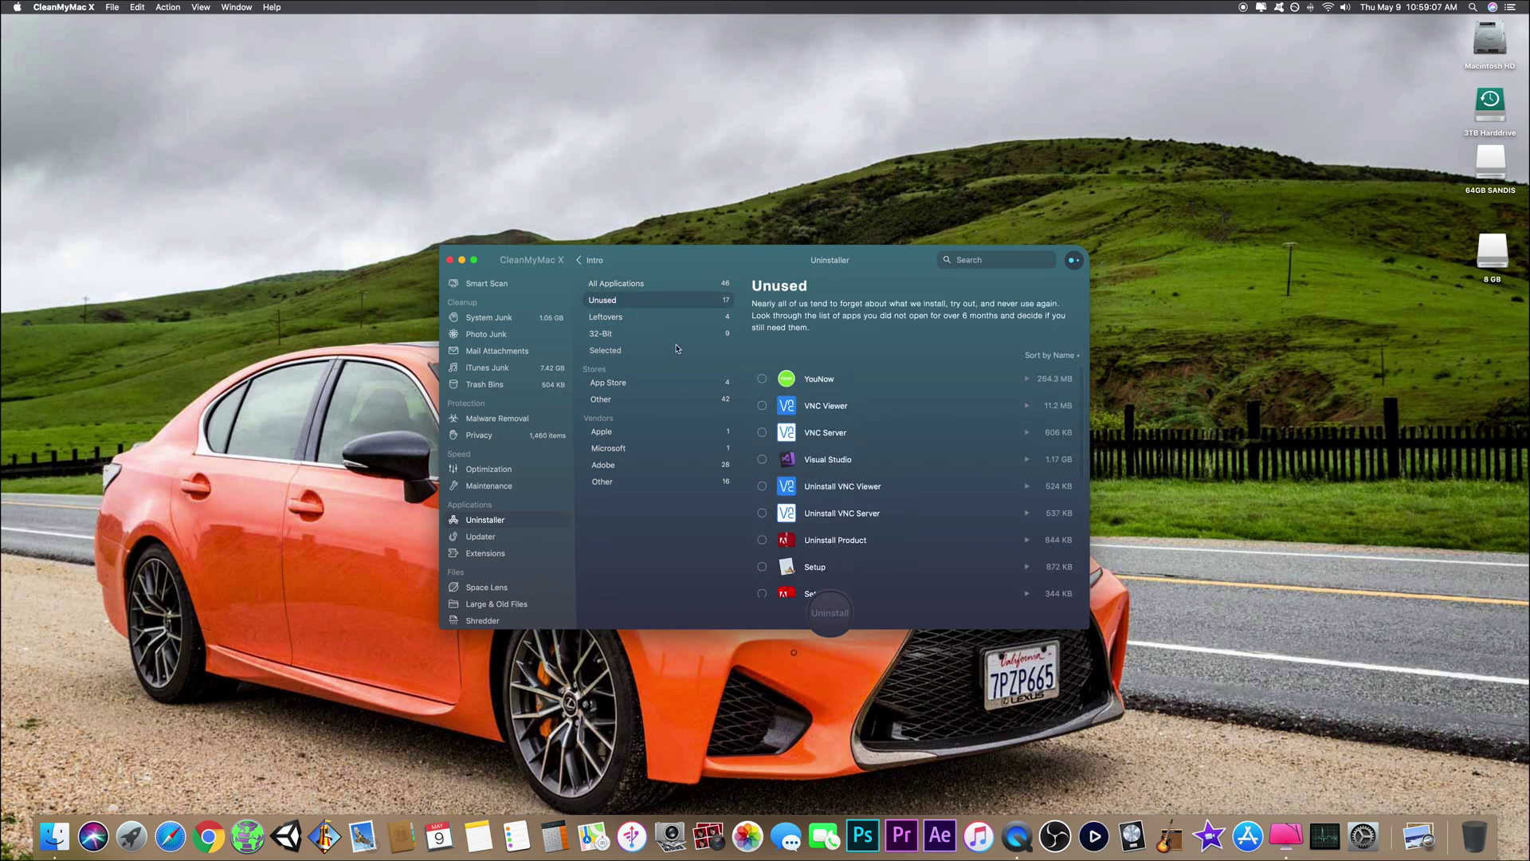
pyautogui.click(650, 316)
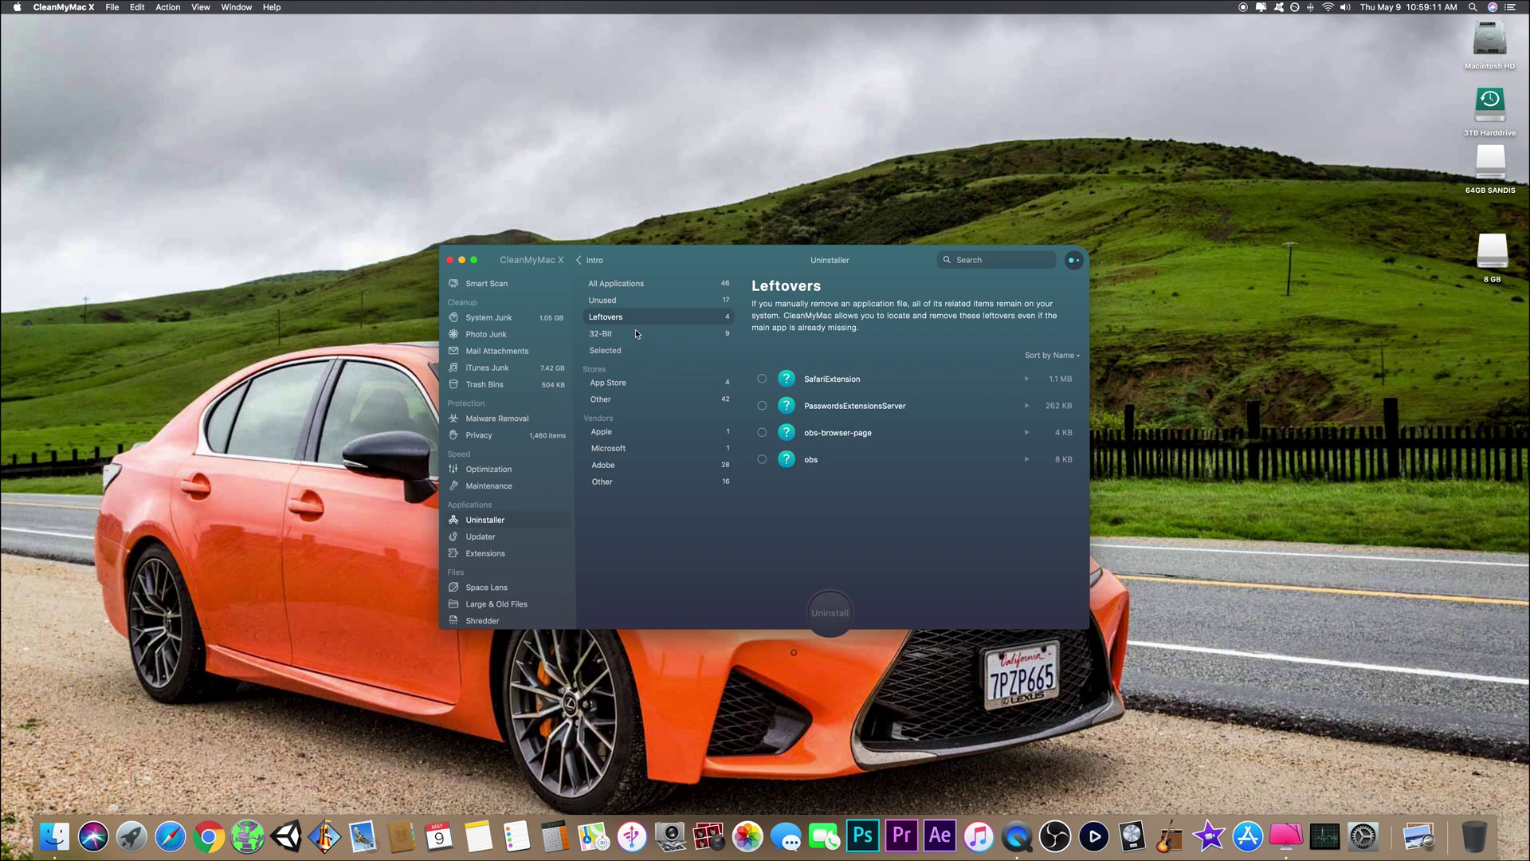
pyautogui.click(637, 334)
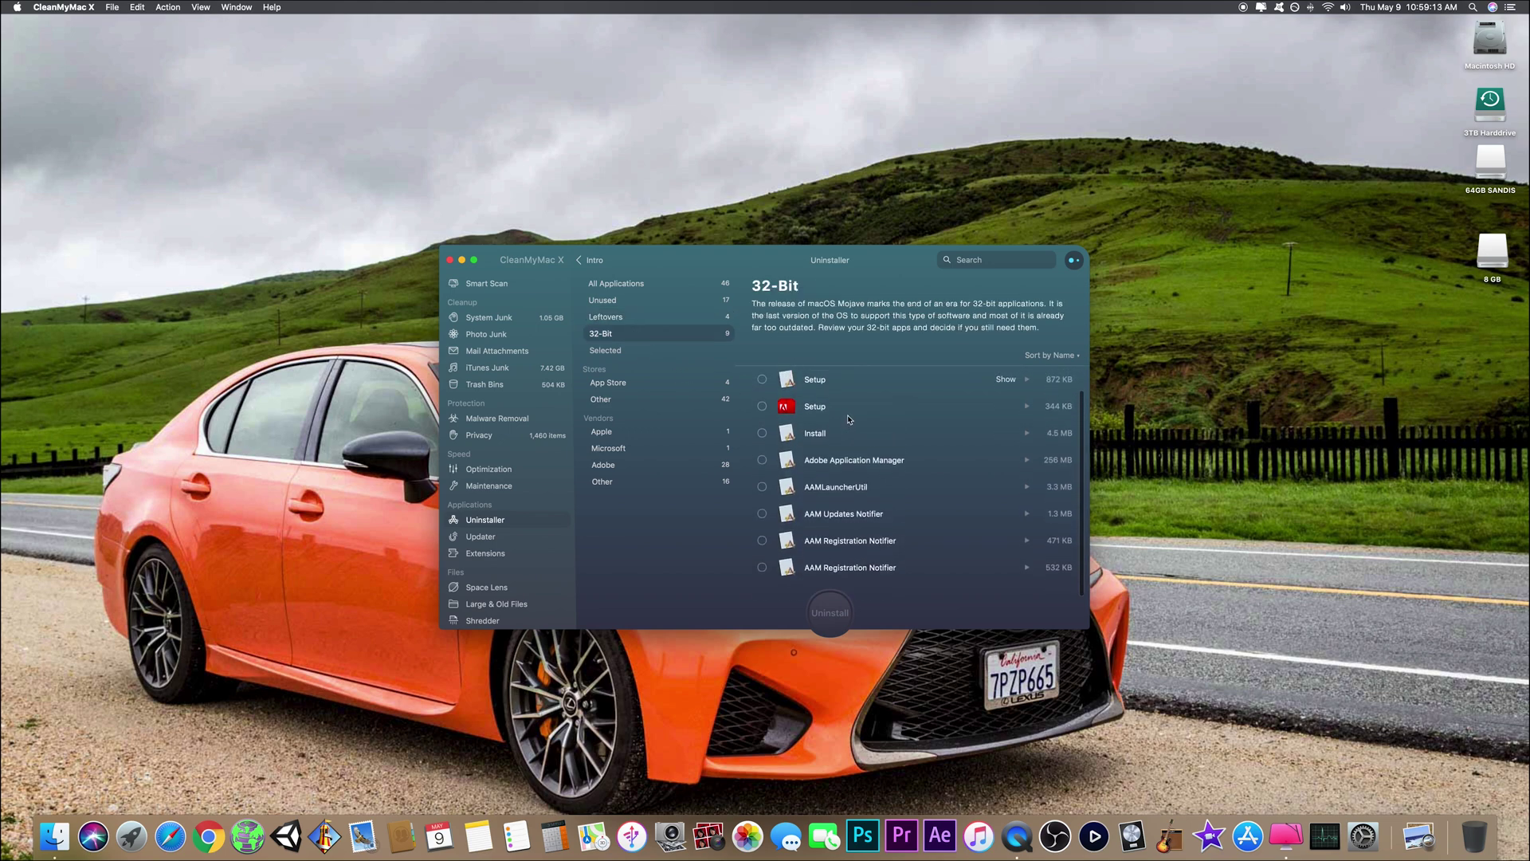
pyautogui.click(639, 346)
pyautogui.click(621, 385)
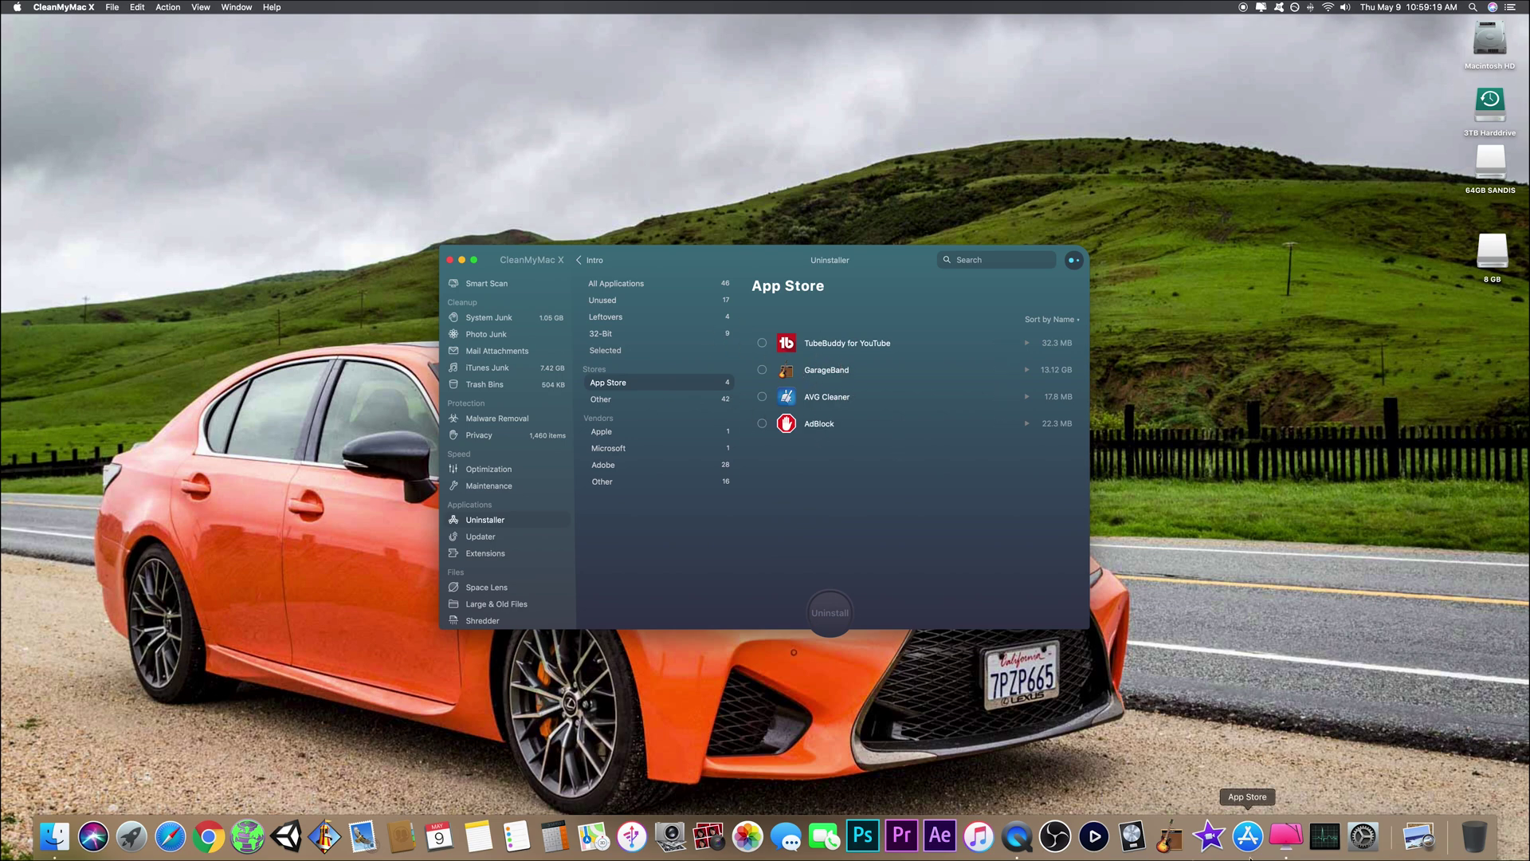
pyautogui.click(612, 403)
# Step: List apps by vendor (Apple, Adobe, Microsoft, Others), then check Updater, which reports everything current
pyautogui.scroll(-5, 922, 463)
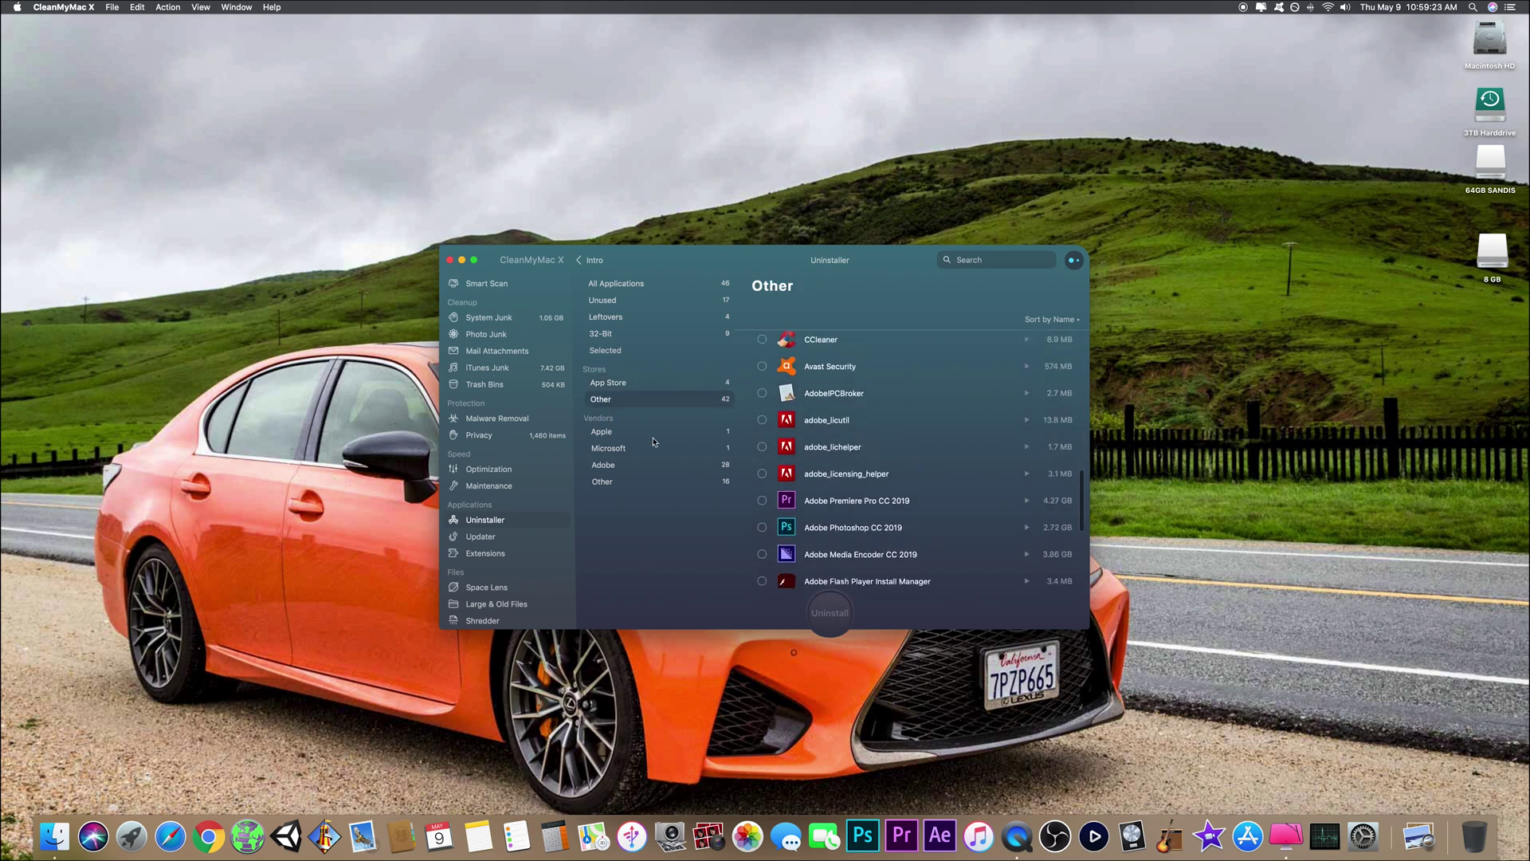
pyautogui.click(605, 432)
pyautogui.click(606, 464)
pyautogui.click(608, 448)
pyautogui.click(609, 483)
pyautogui.click(504, 539)
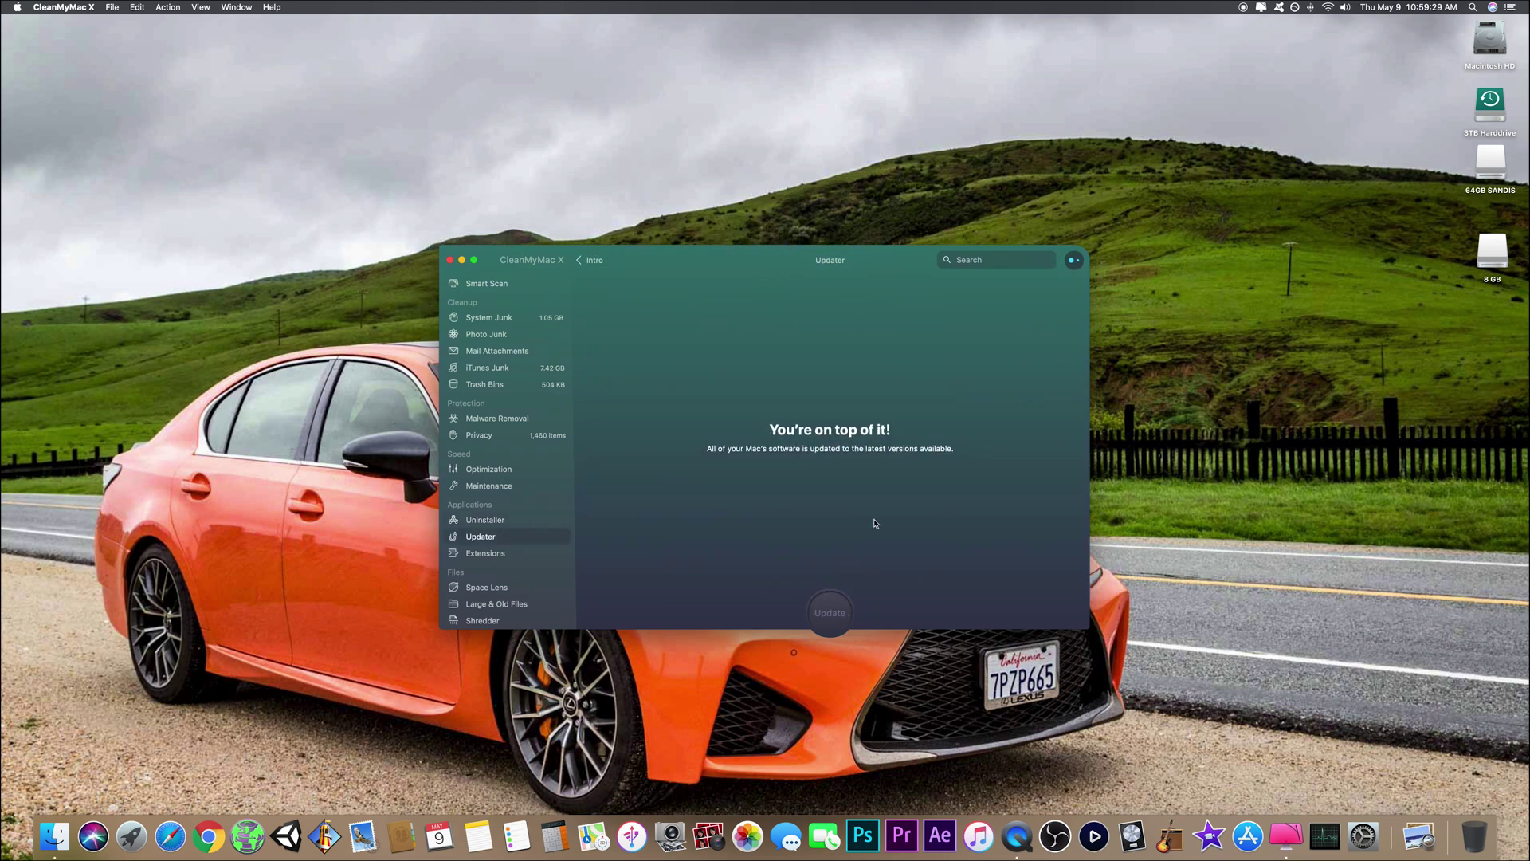
# Step: Browse all 10 extensions (Safari extensions, preference panes, internet plugins), then open Space Lens
pyautogui.click(504, 554)
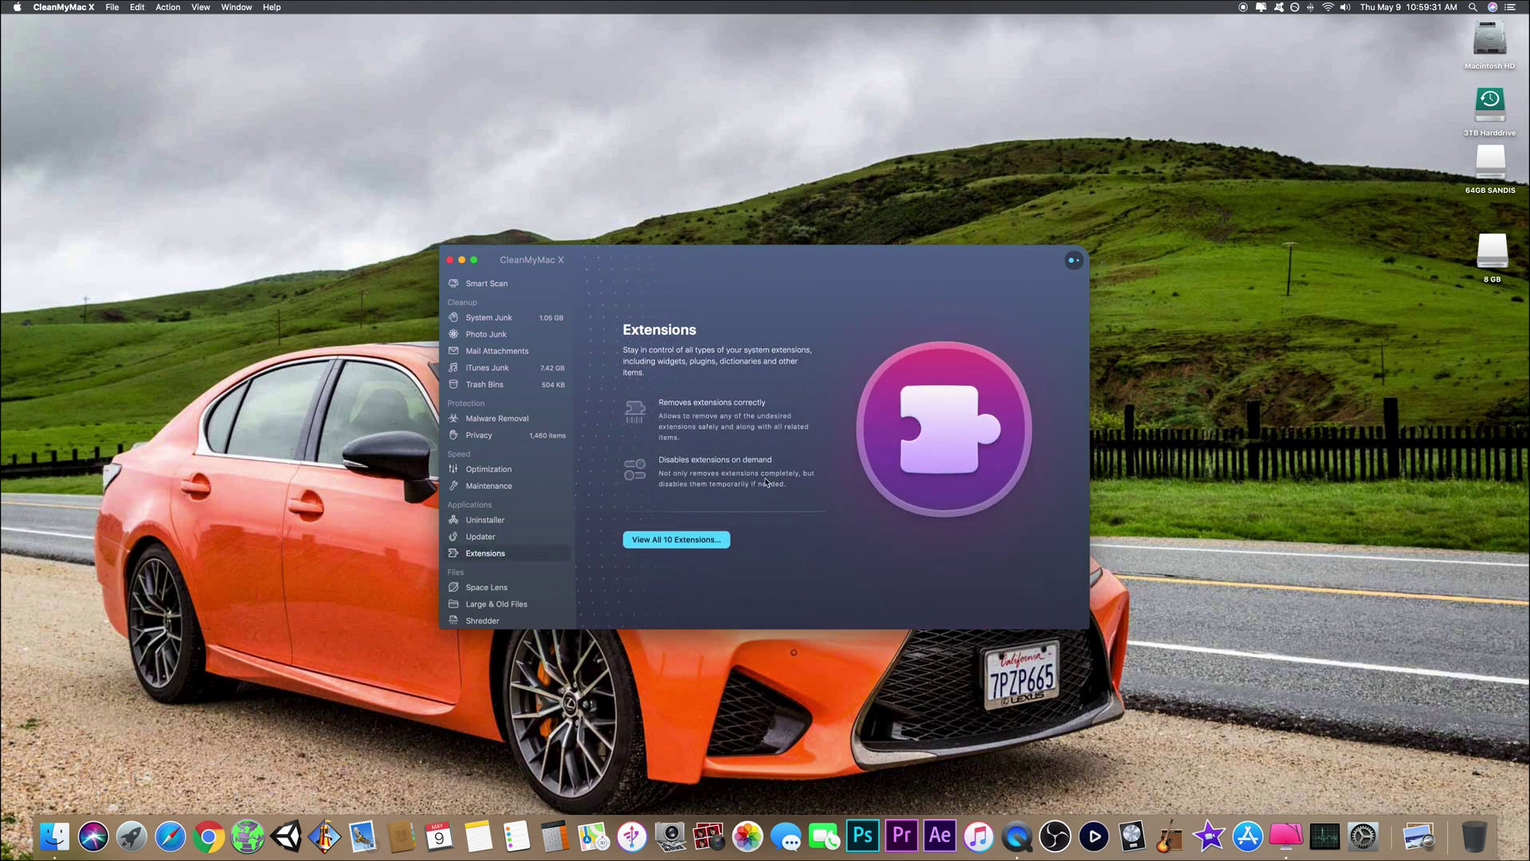
pyautogui.click(676, 535)
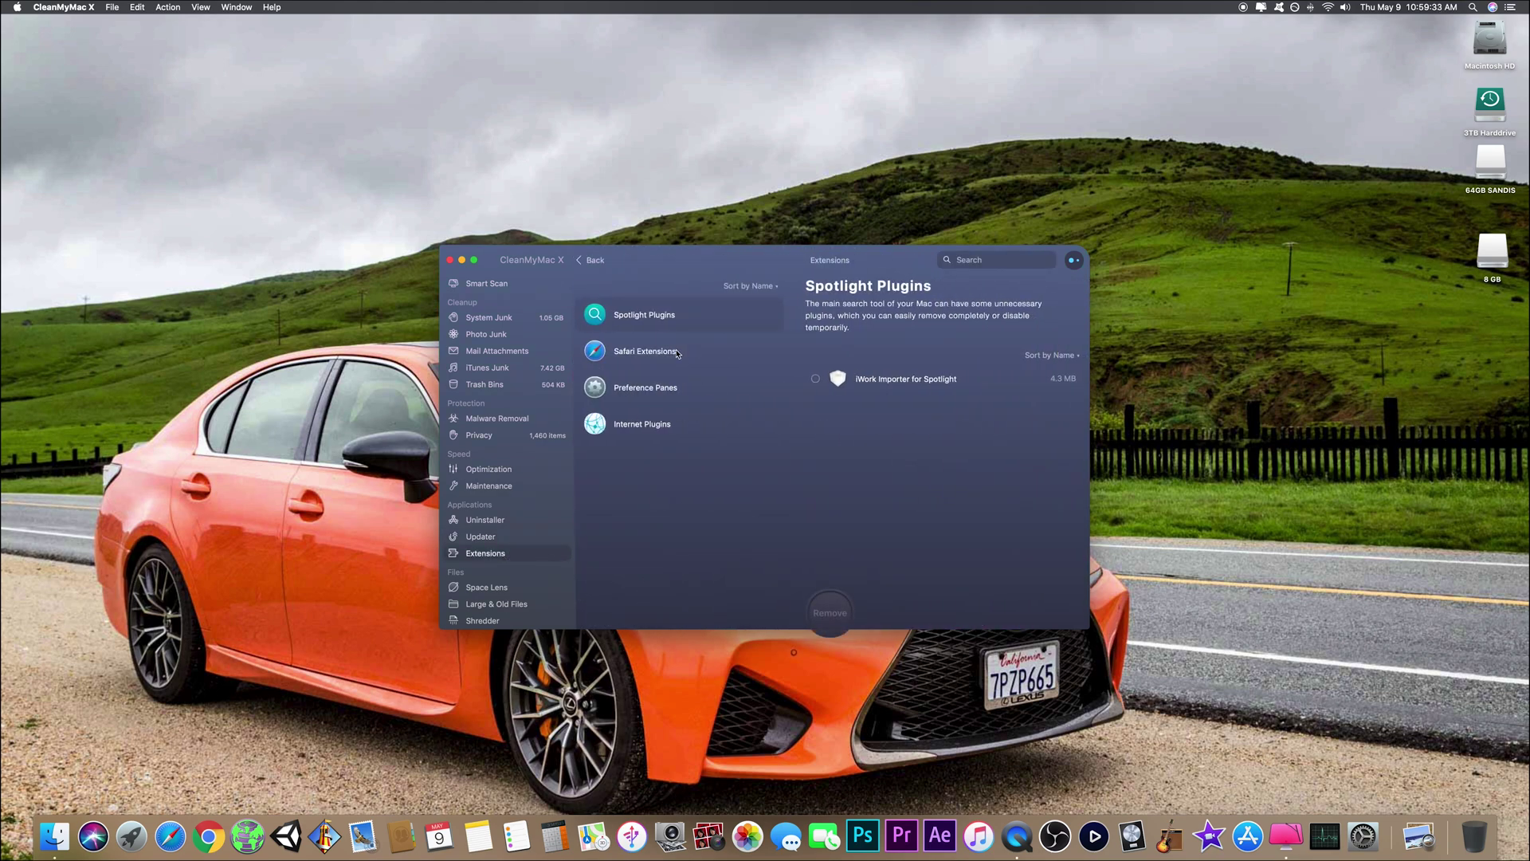
pyautogui.click(678, 354)
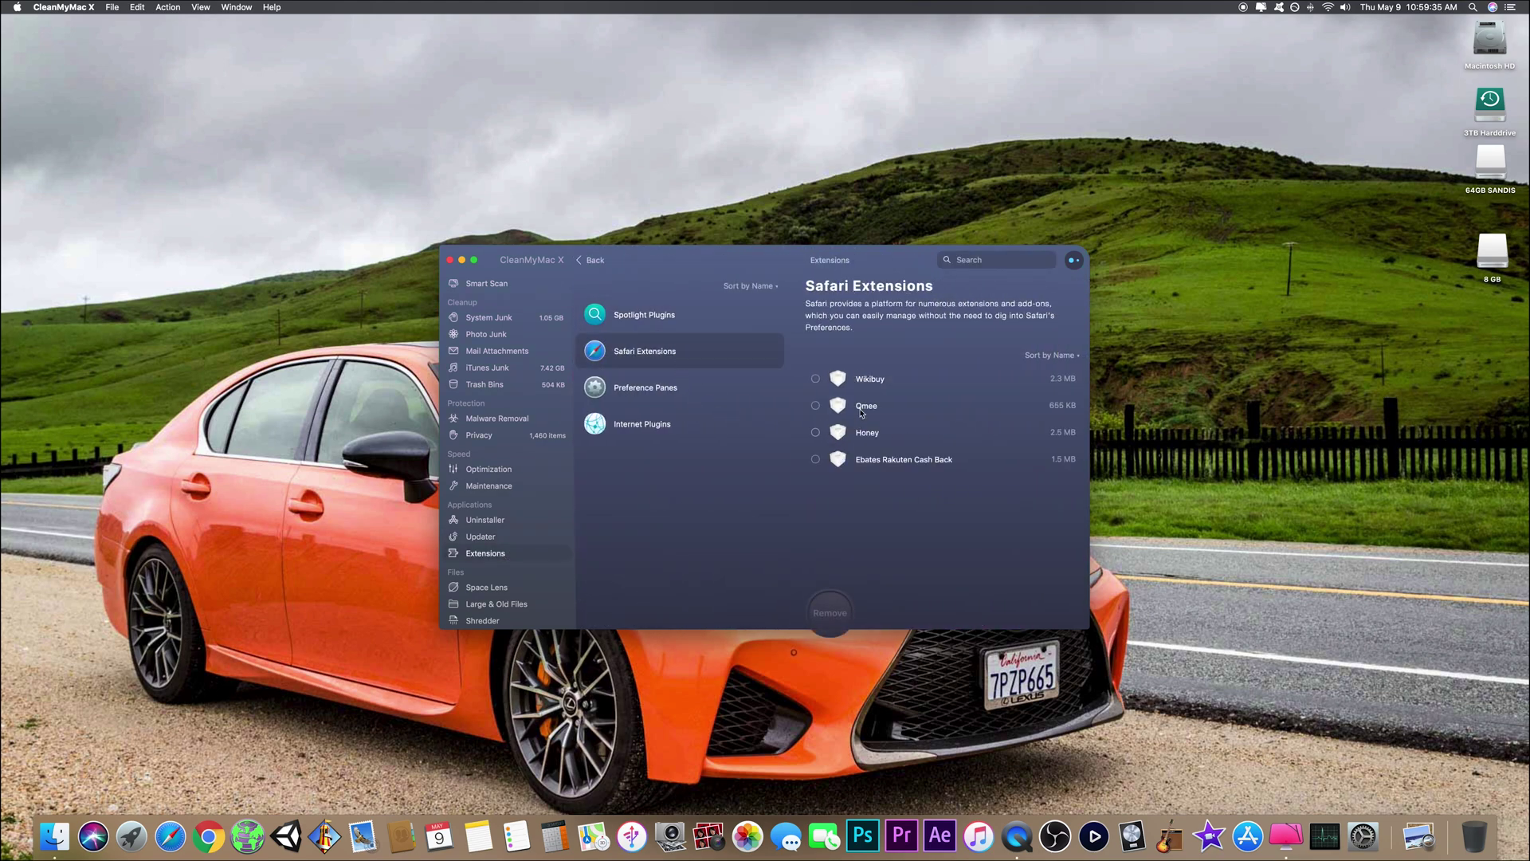
pyautogui.click(683, 398)
pyautogui.click(665, 428)
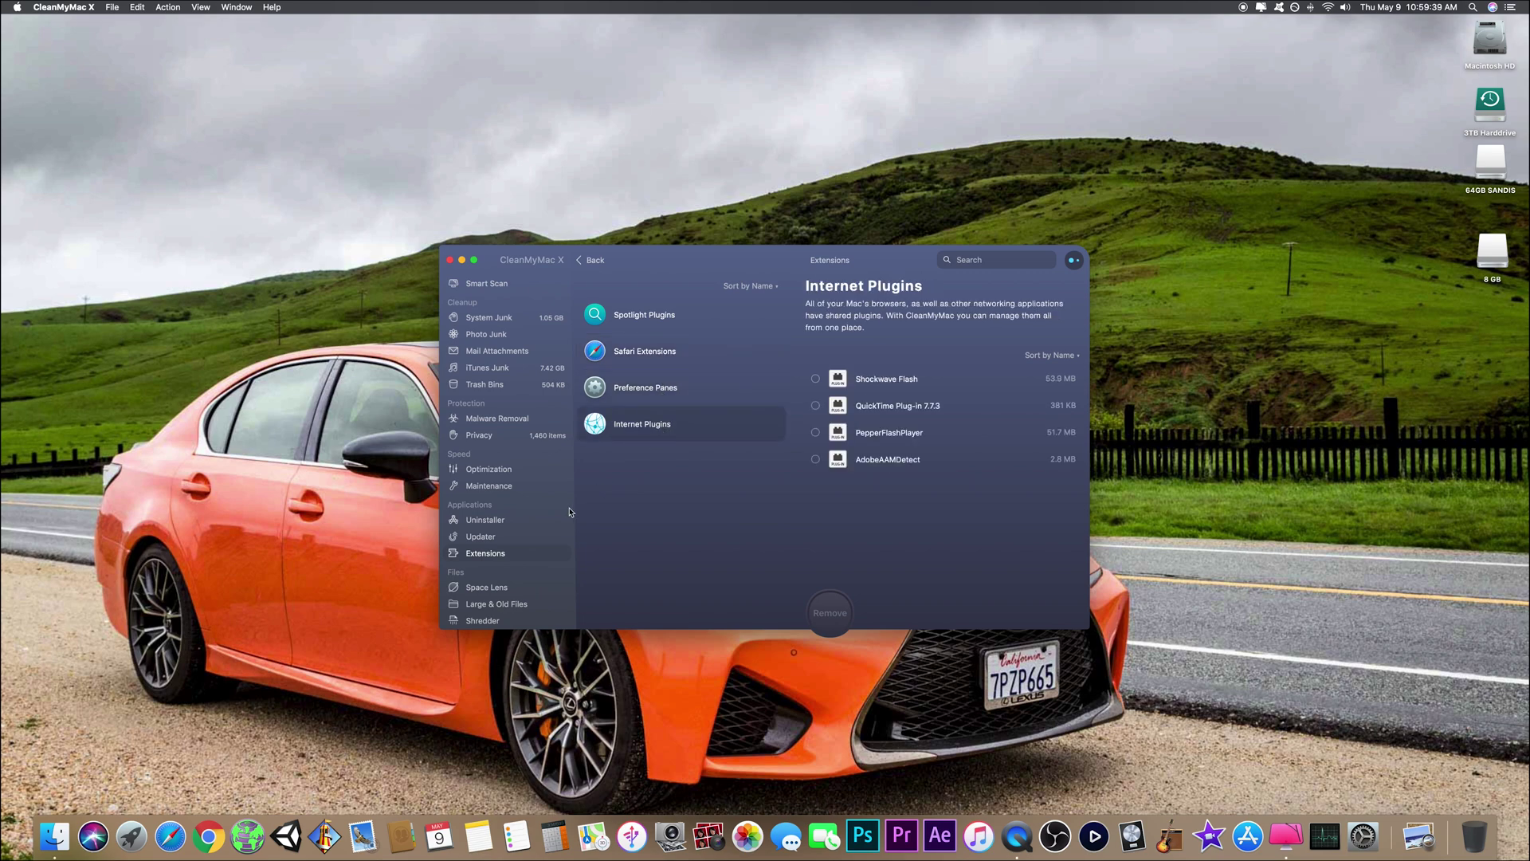
pyautogui.click(508, 586)
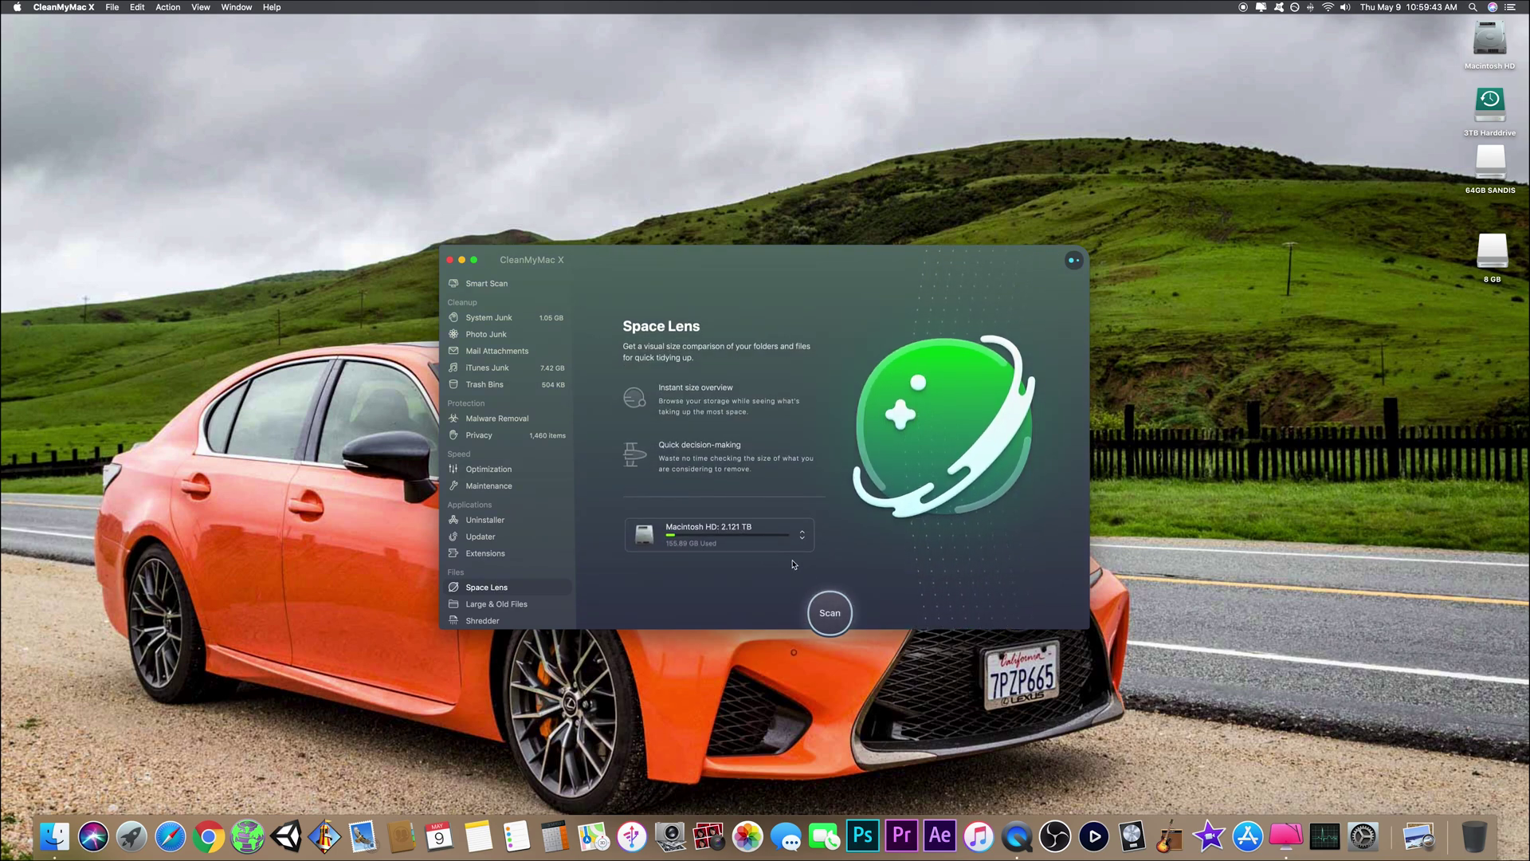
# Step: Scan Macintosh HD in Space Lens, view Large & Old Files and Shredder, then return to Smart Scan
pyautogui.click(826, 610)
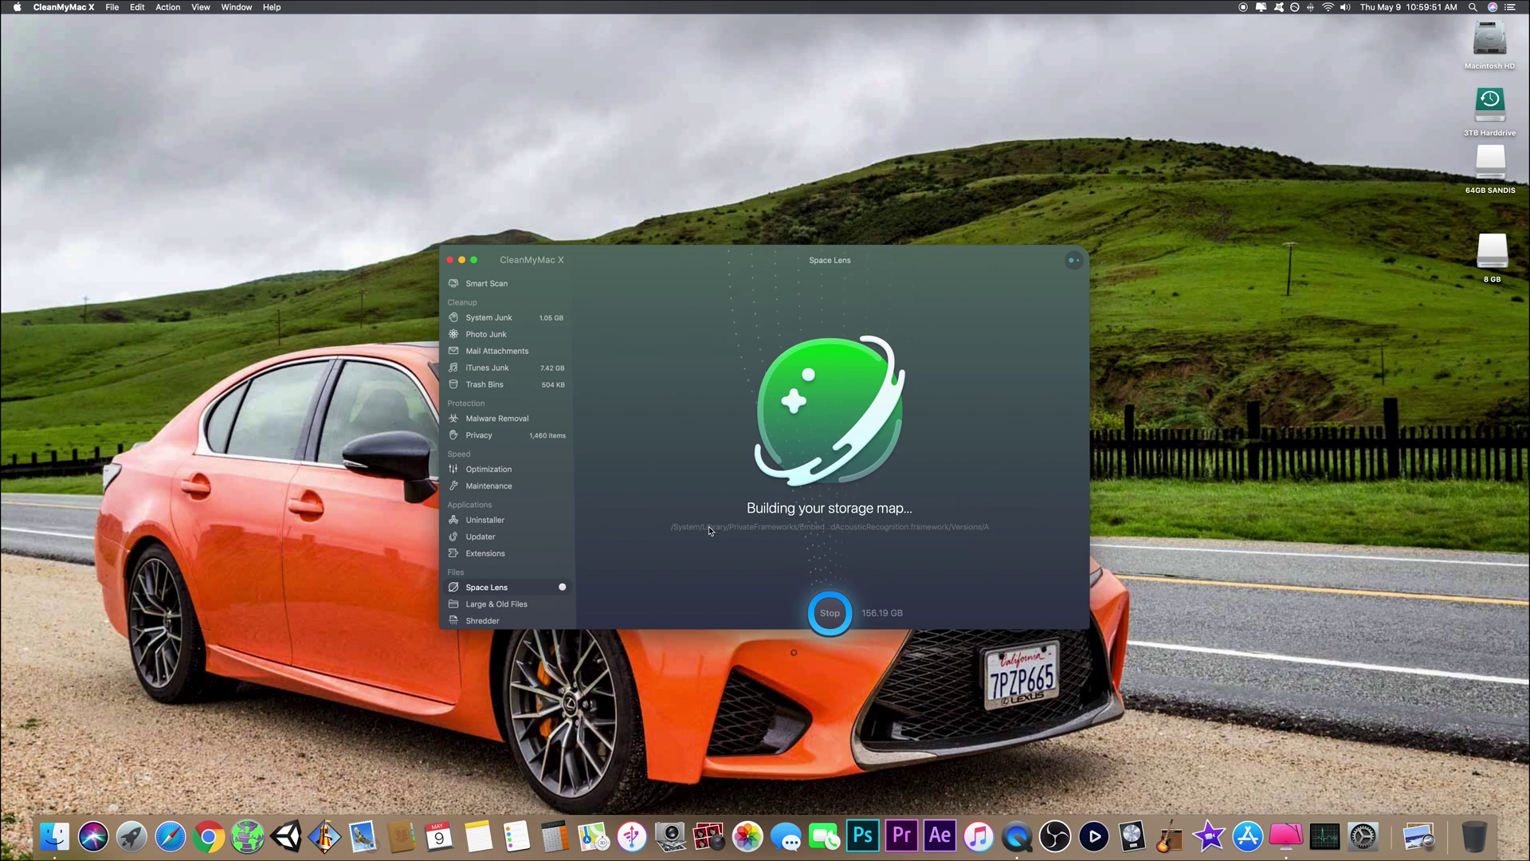
pyautogui.scroll(-15, 674, 492)
pyautogui.click(479, 601)
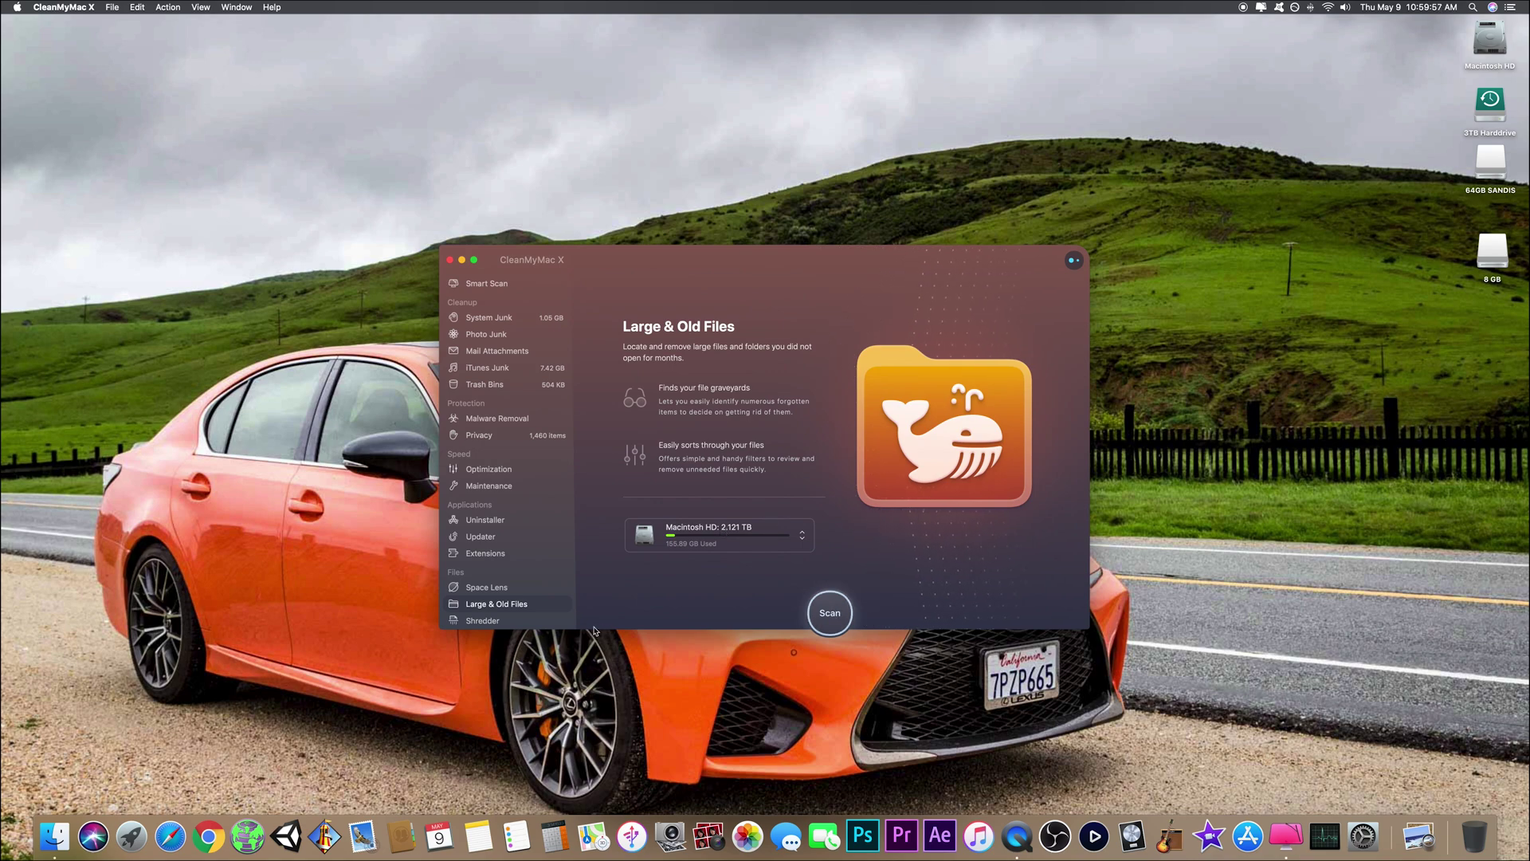
pyautogui.click(483, 620)
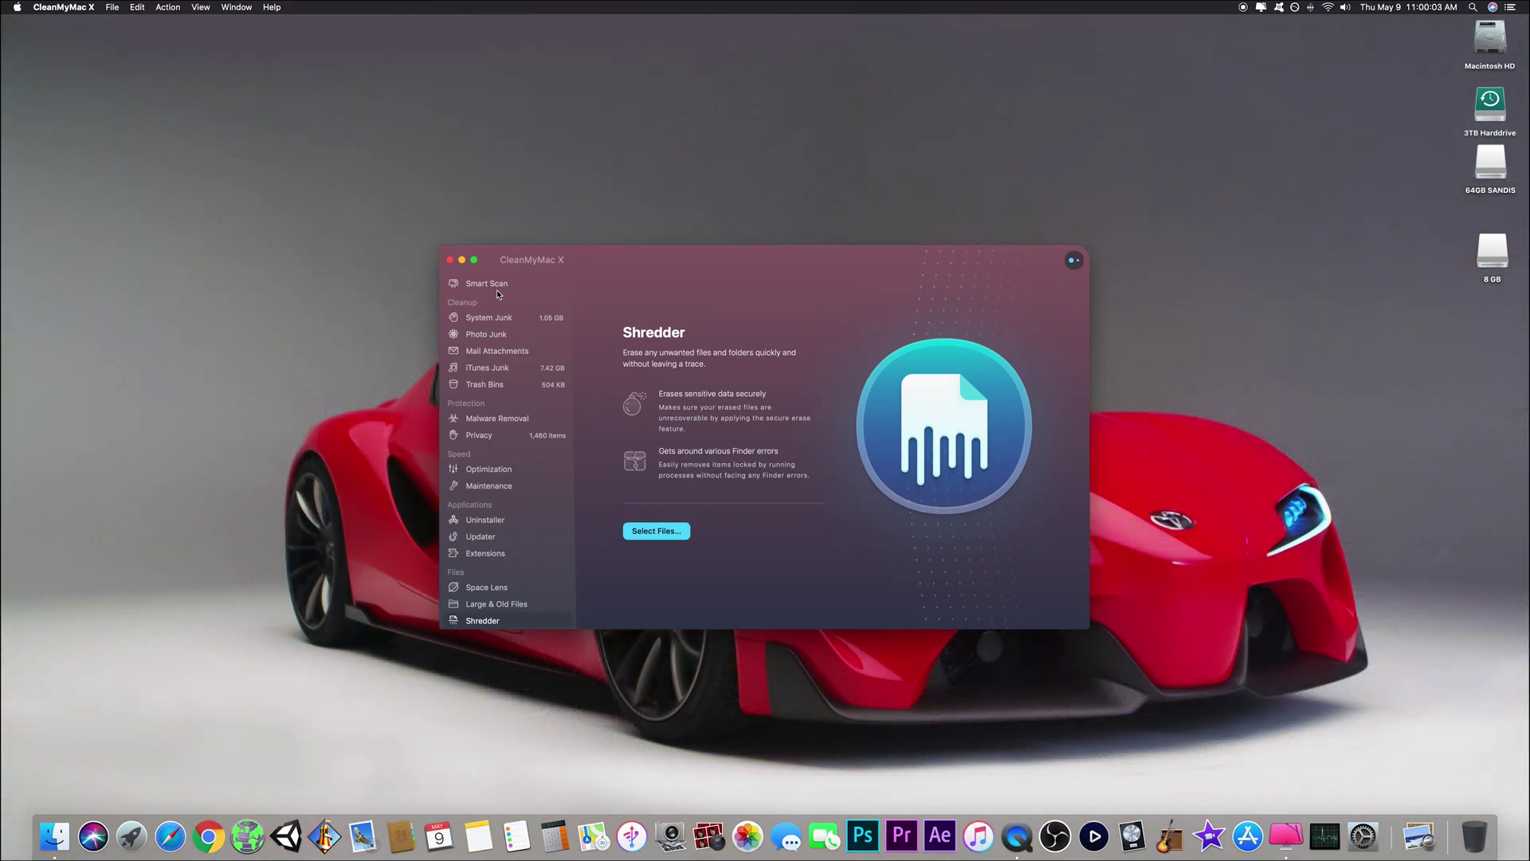
pyautogui.click(496, 288)
pyautogui.click(1073, 262)
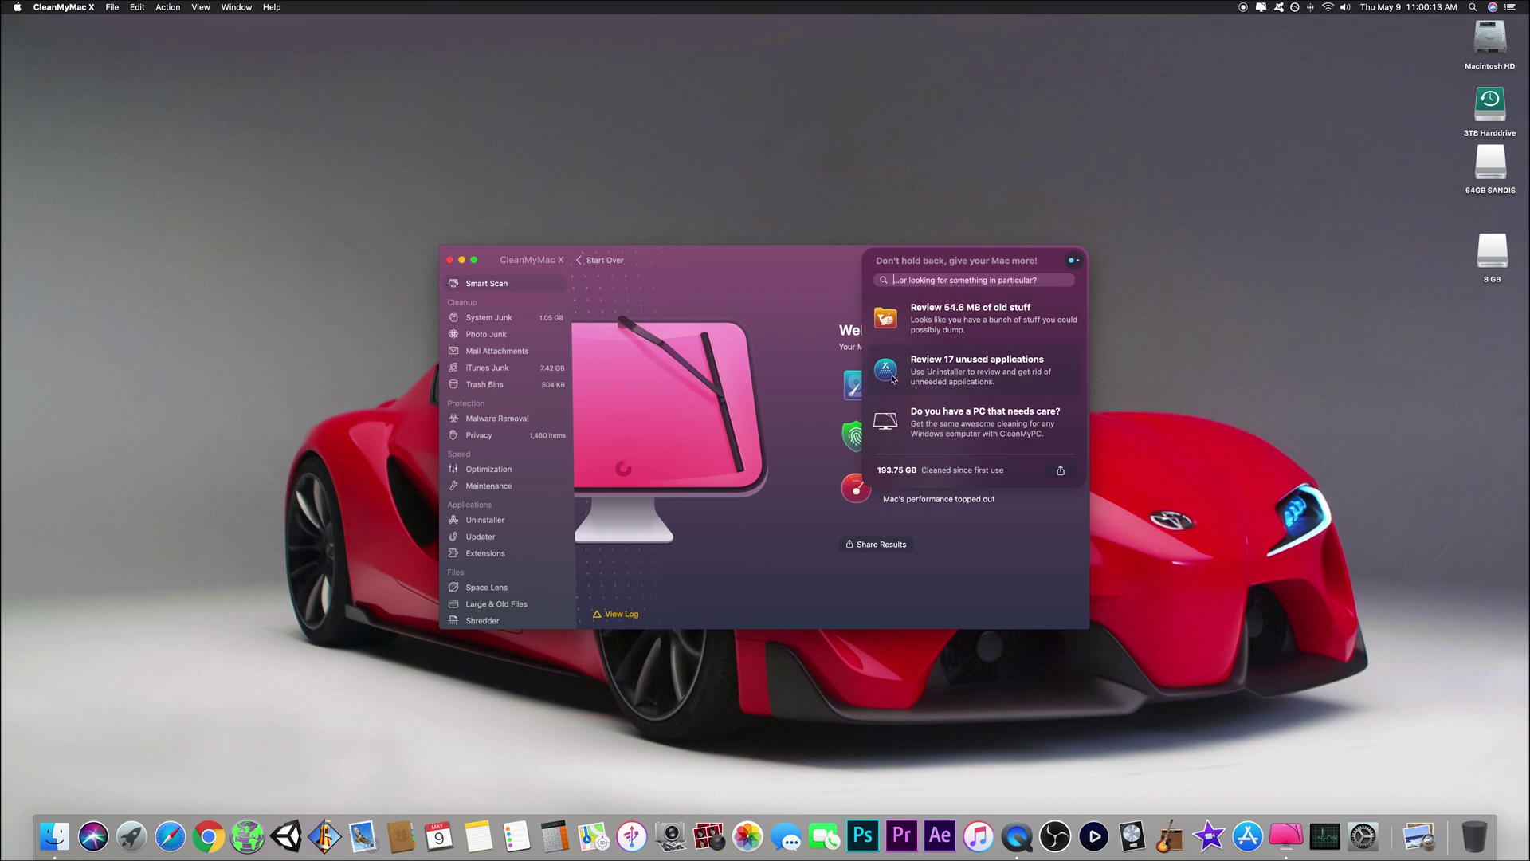
pyautogui.click(792, 299)
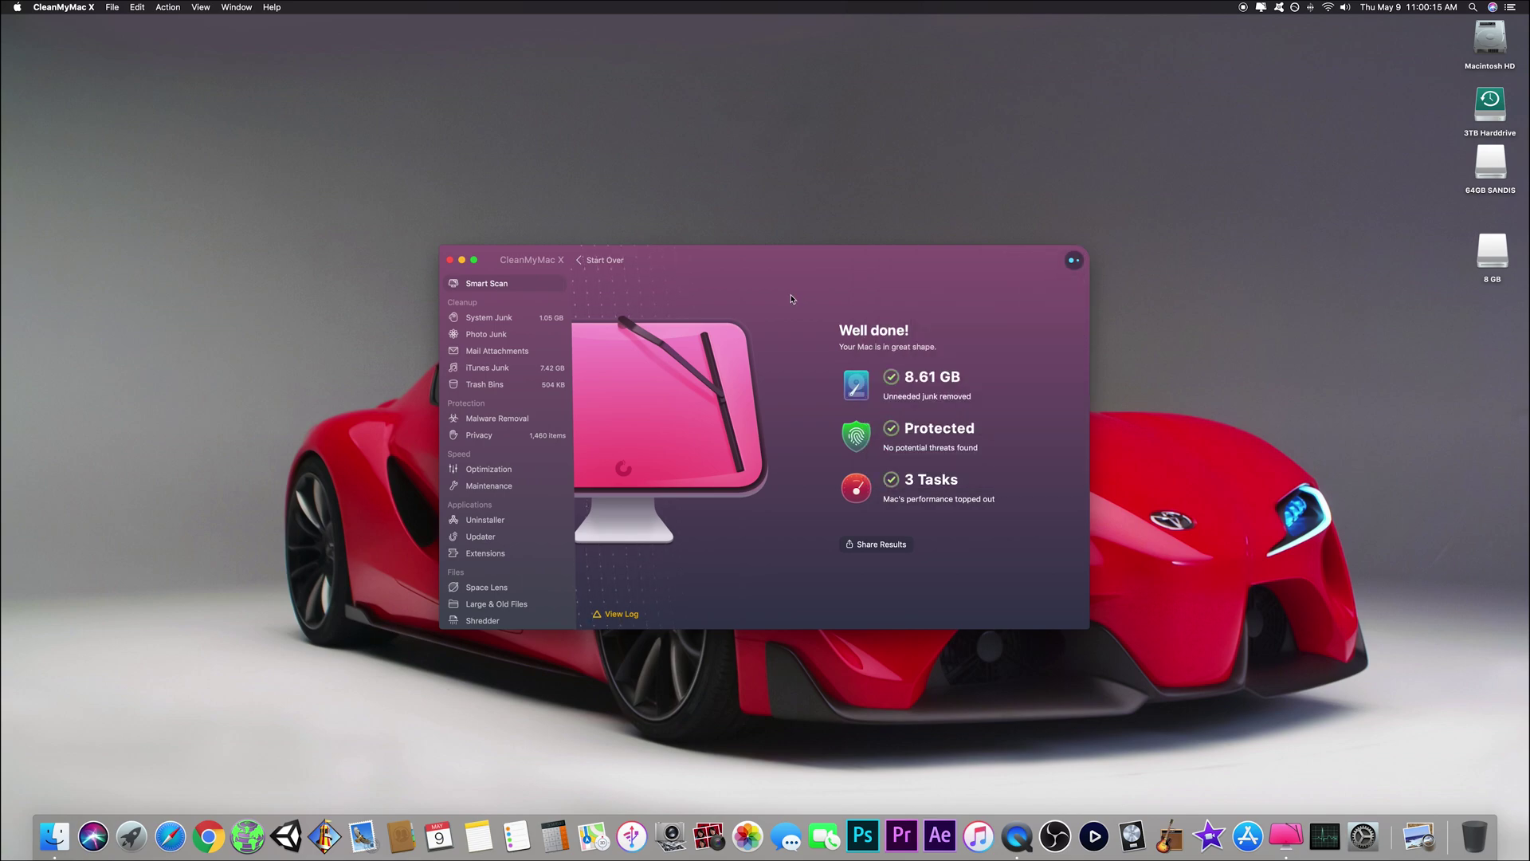